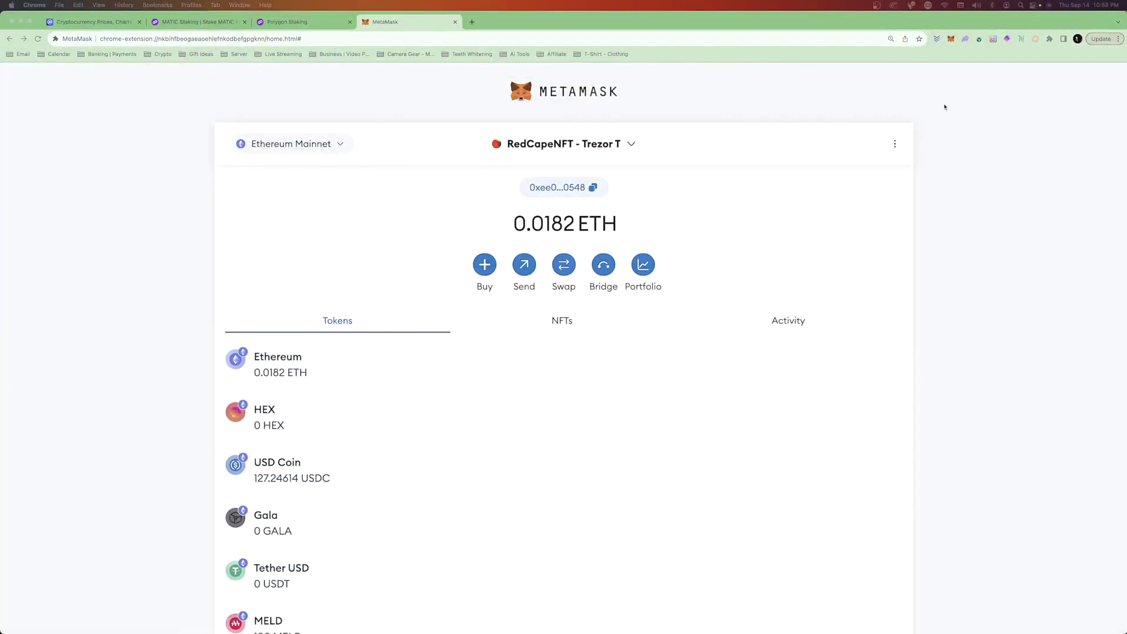
Step: Open the MetaMask popup showing the hardware-wallet account with 0.0182 ETH on Ethereum Mainnet
{"action": "left_click", "coordinate": [952, 40]}
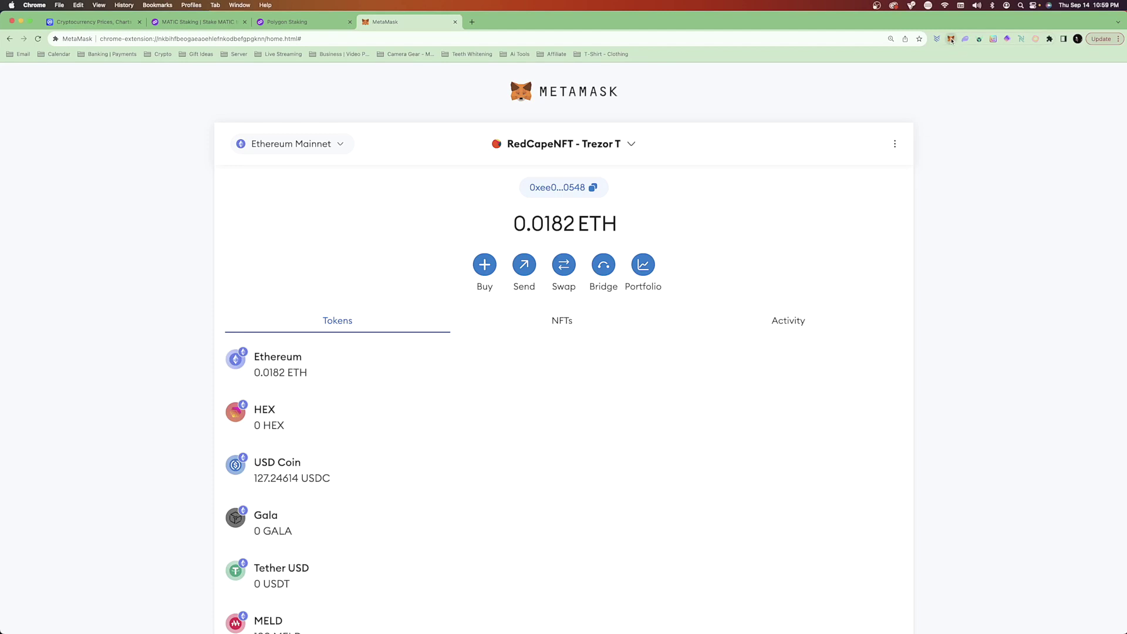
{"action": "left_click", "coordinate": [952, 39]}
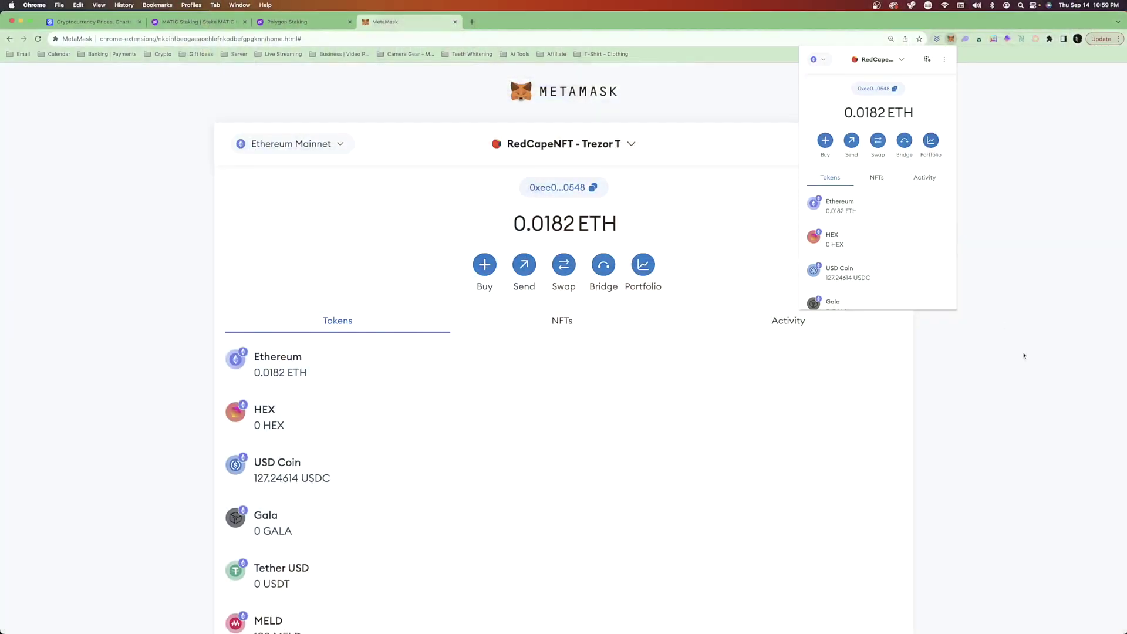
Step: Close the popup and scroll the full-page token list, including 127.24614 USDC and 100 MELD
{"action": "left_click", "coordinate": [1024, 356]}
{"action": "scroll", "coordinate": [184, 342], "scroll_direction": "down", "scroll_amount": 3}
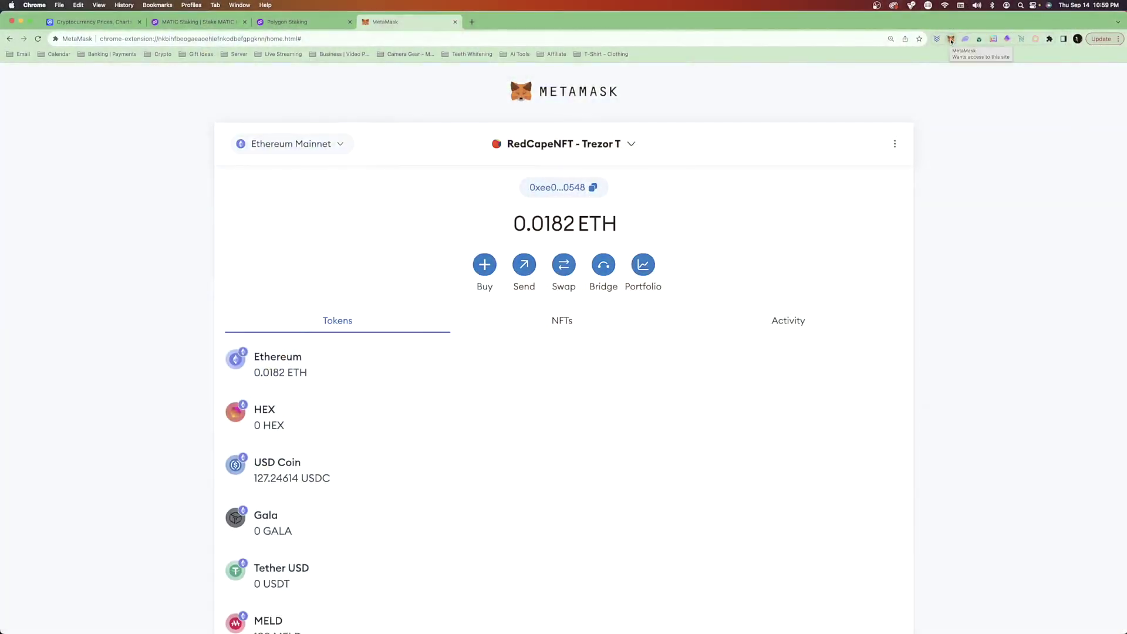
{"action": "scroll", "coordinate": [93, 288], "scroll_direction": "down", "scroll_amount": 1}
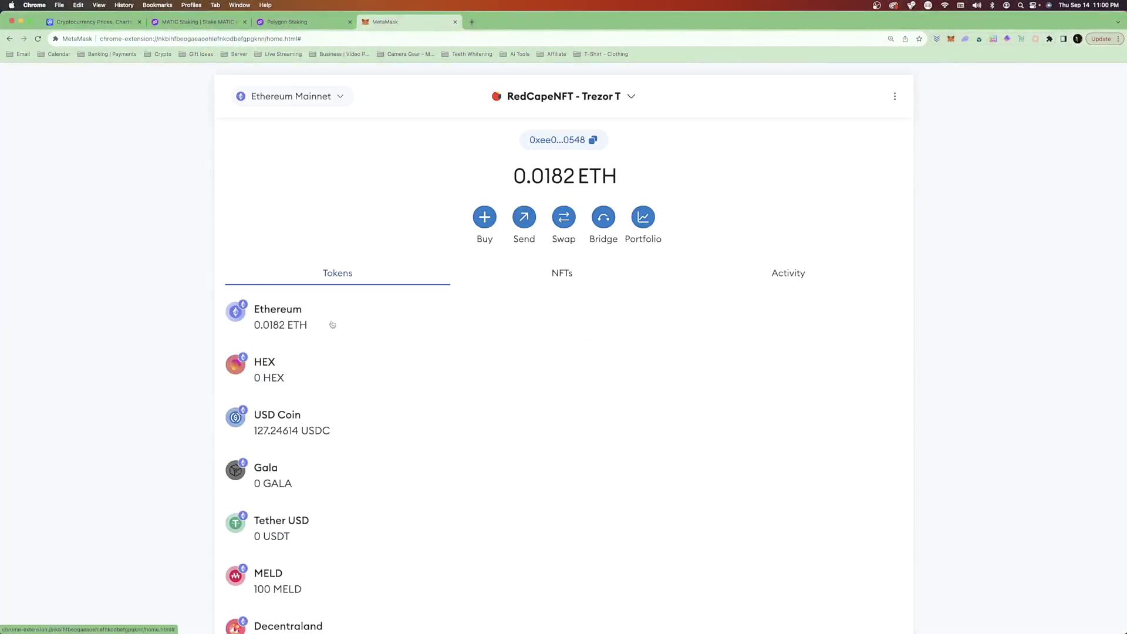
{"action": "scroll", "coordinate": [254, 418], "scroll_direction": "down", "scroll_amount": 2}
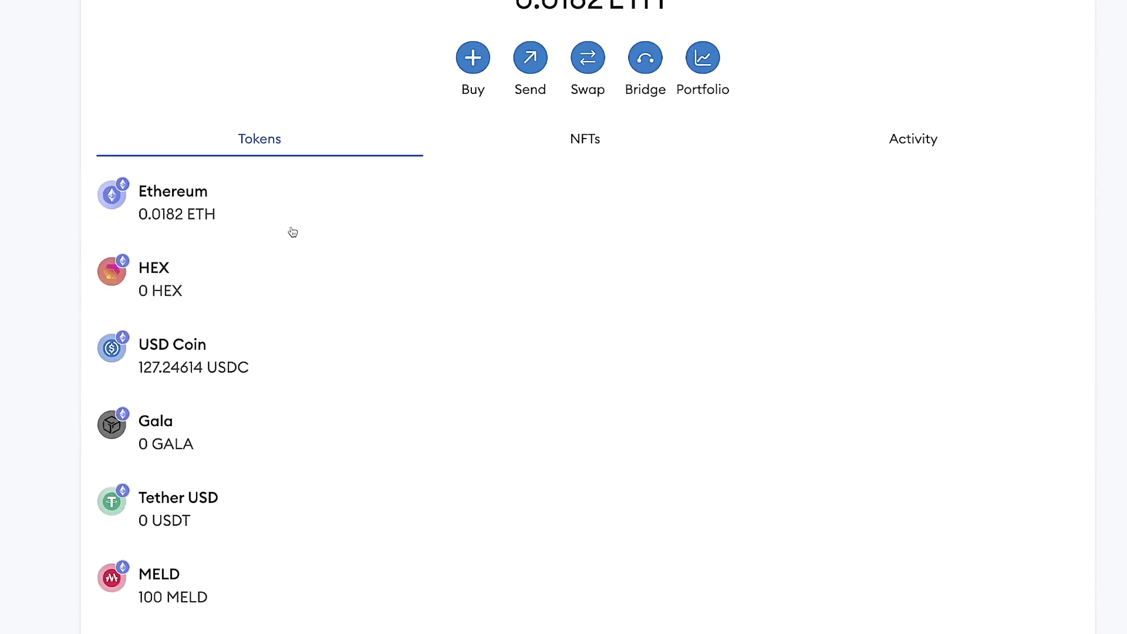
{"action": "scroll", "coordinate": [318, 332], "scroll_direction": "up", "scroll_amount": 1}
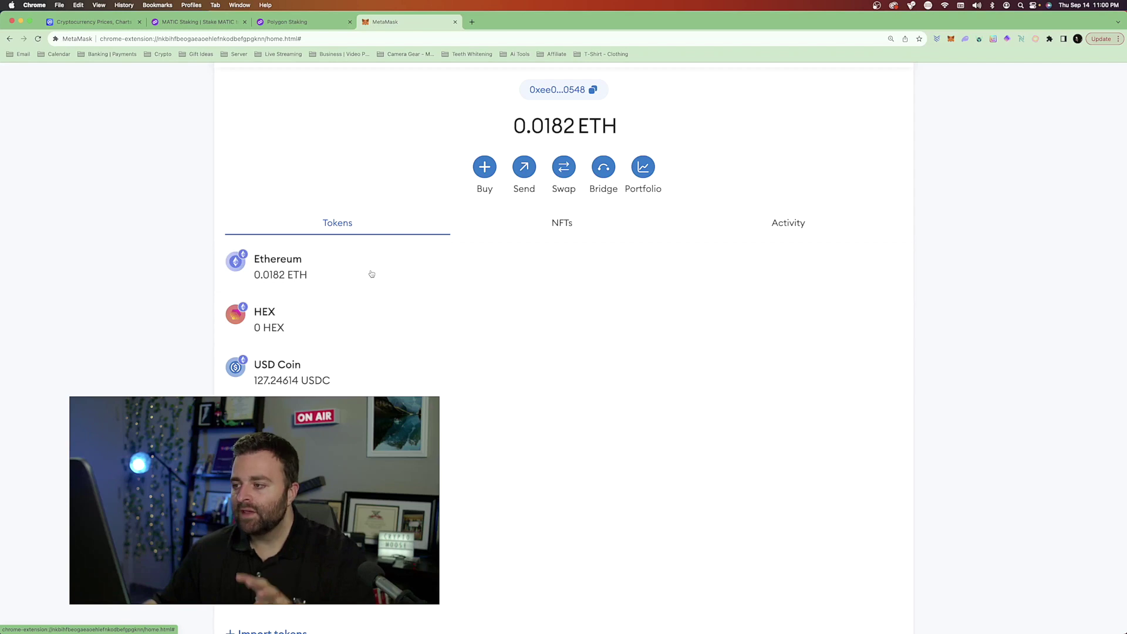
{"action": "scroll", "coordinate": [555, 202], "scroll_direction": "up", "scroll_amount": 2}
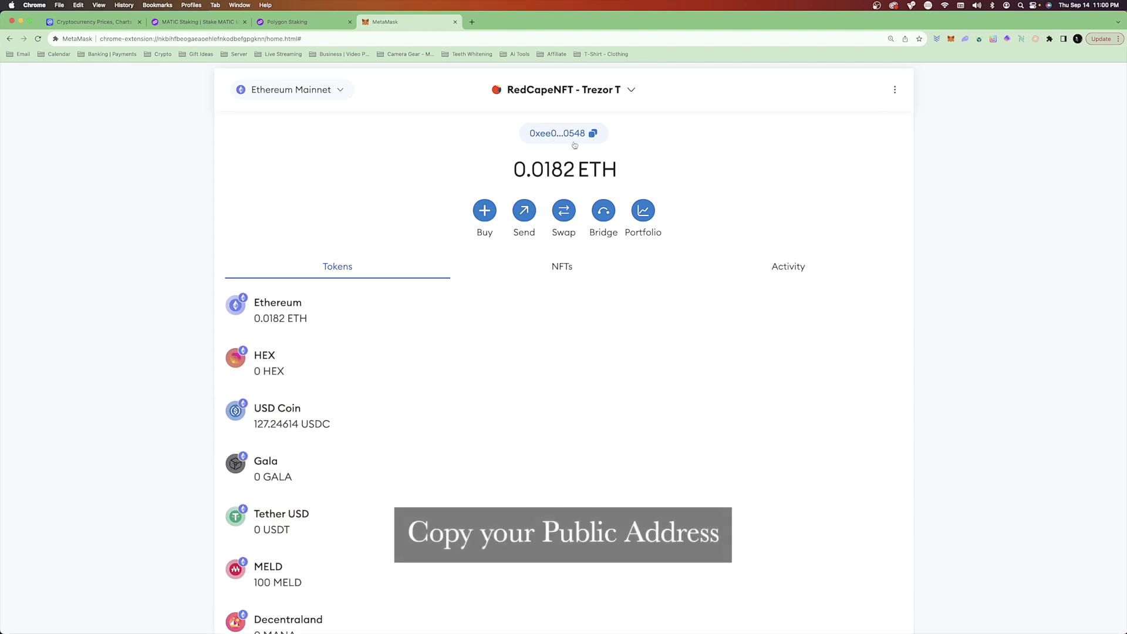
Step: Show the account details with the full public address and QR code
{"action": "left_click", "coordinate": [895, 91]}
{"action": "left_click", "coordinate": [871, 114]}
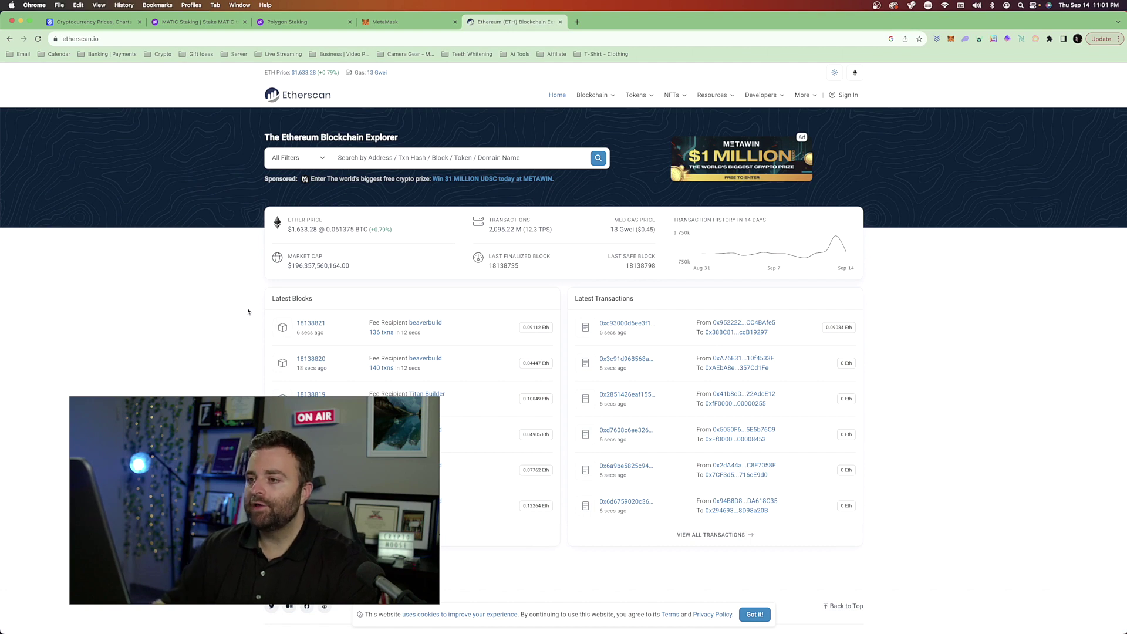
Step: Search Etherscan for the pasted wallet address and list its 4 token holdings, including USDC and MELD
{"action": "left_click", "coordinate": [385, 156]}
{"action": "right_click", "coordinate": [381, 158]}
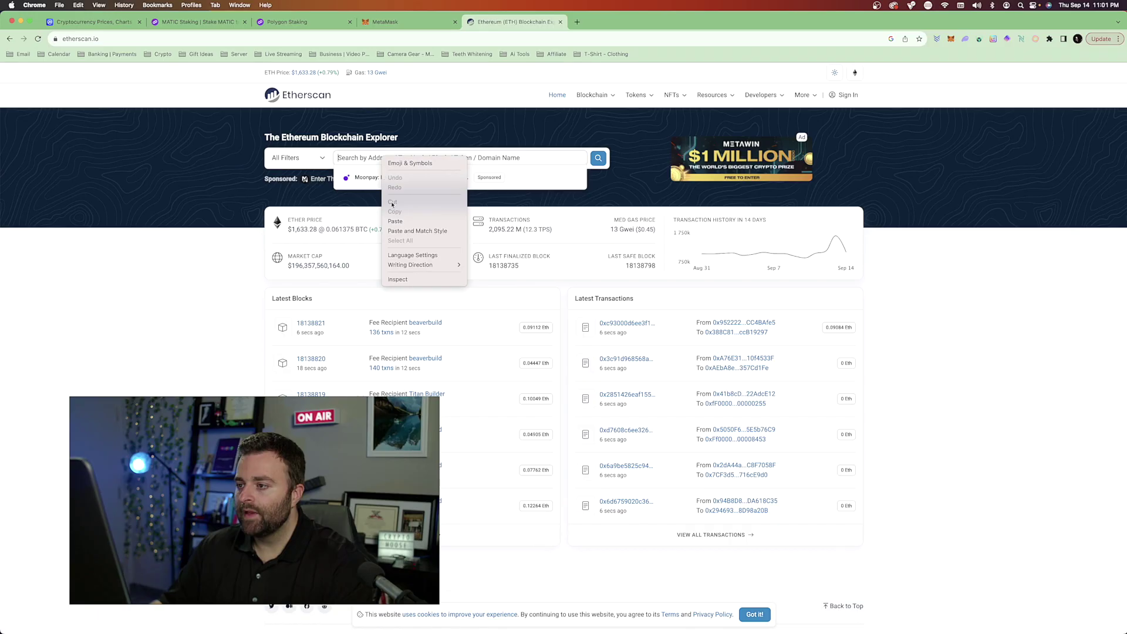
{"action": "left_click", "coordinate": [401, 221]}
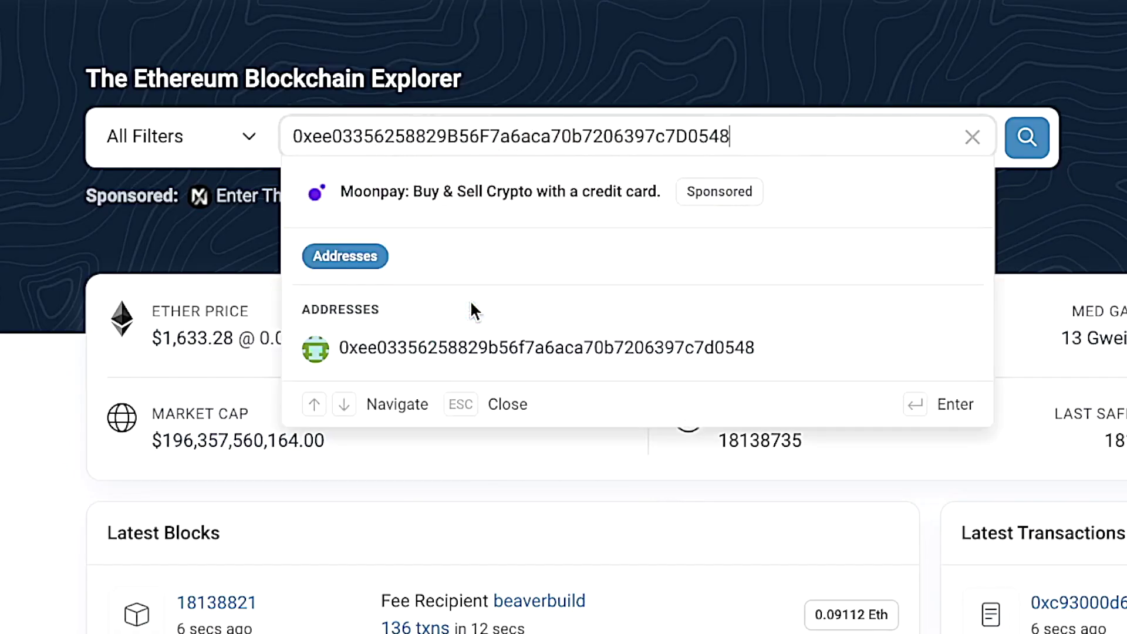
{"action": "key", "text": "Return"}
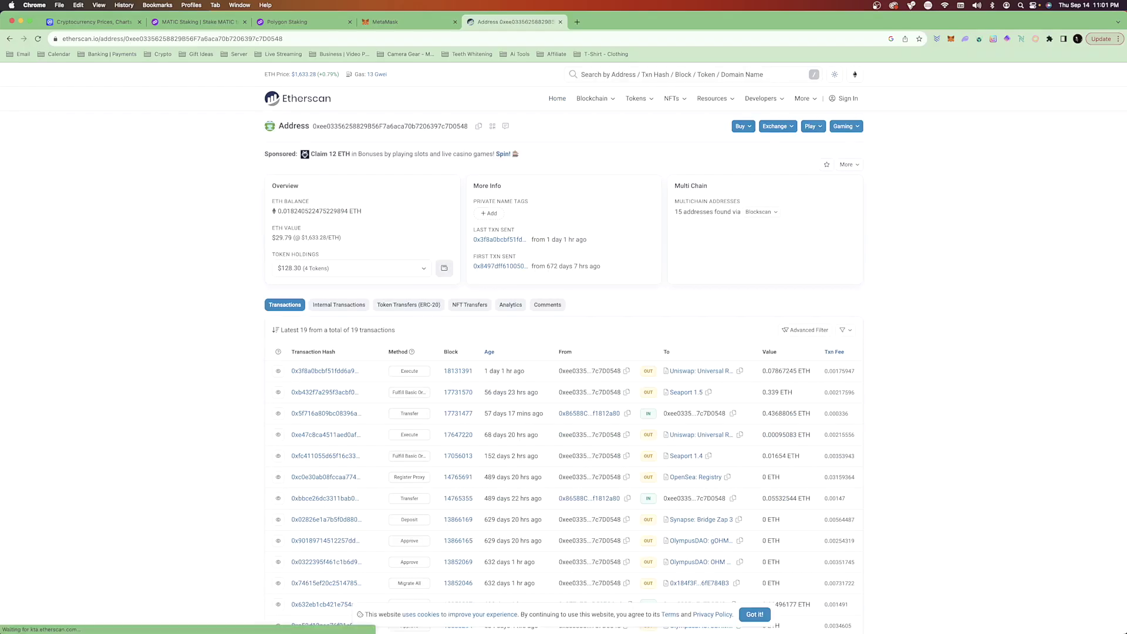
{"action": "key", "text": "super+equal"}
{"action": "key", "text": "super+equal"}
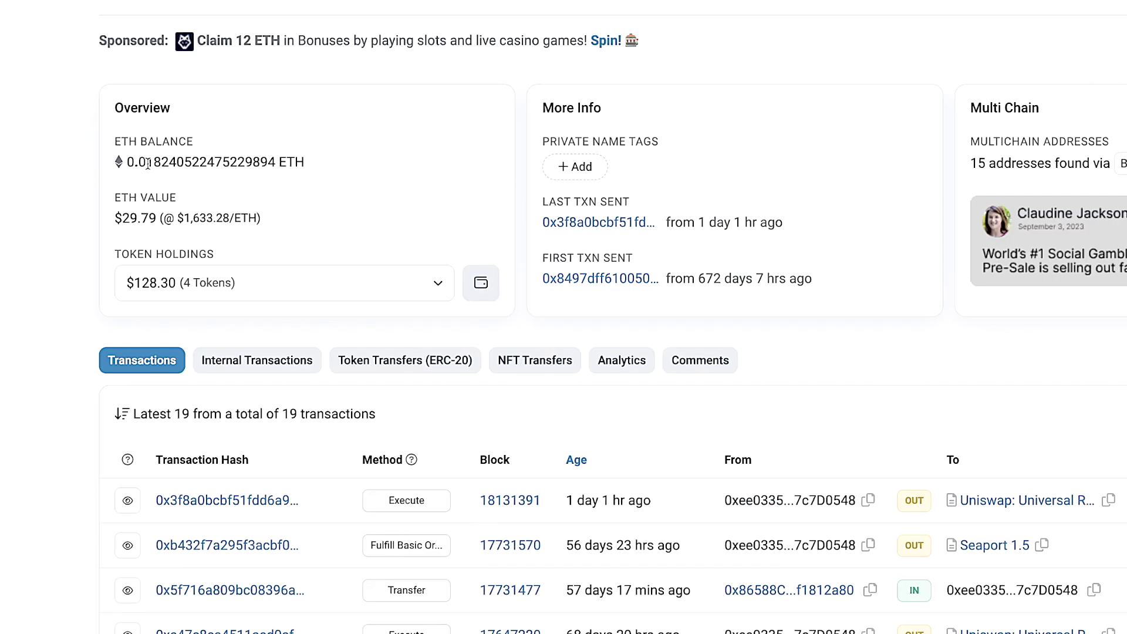
{"action": "left_click", "coordinate": [435, 285]}
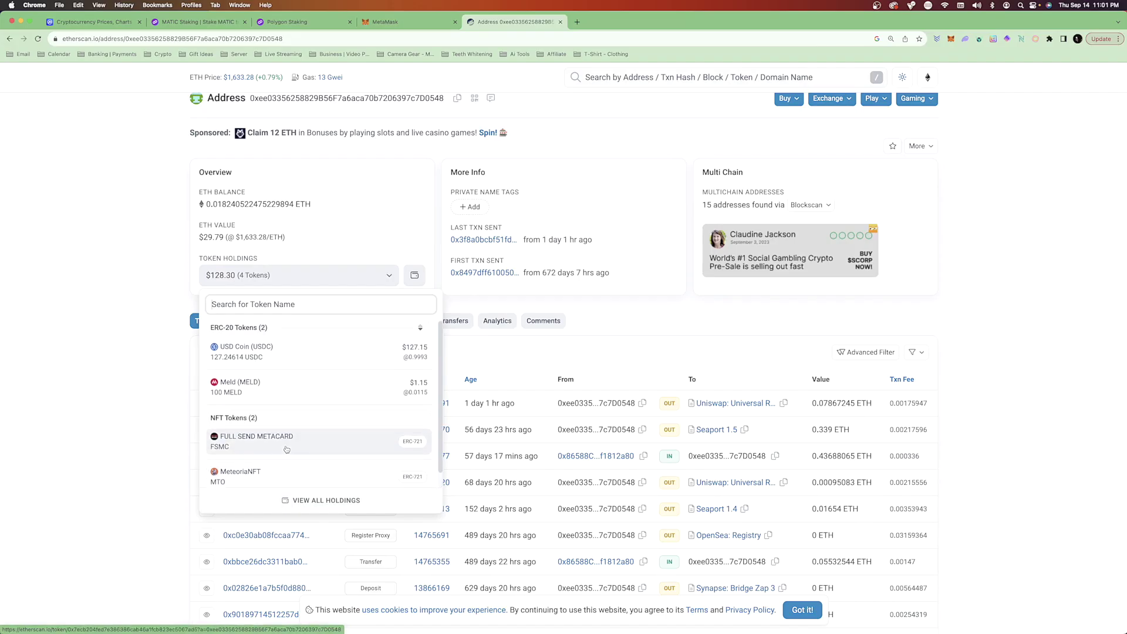
{"action": "scroll", "coordinate": [286, 449], "scroll_direction": "down", "scroll_amount": 1}
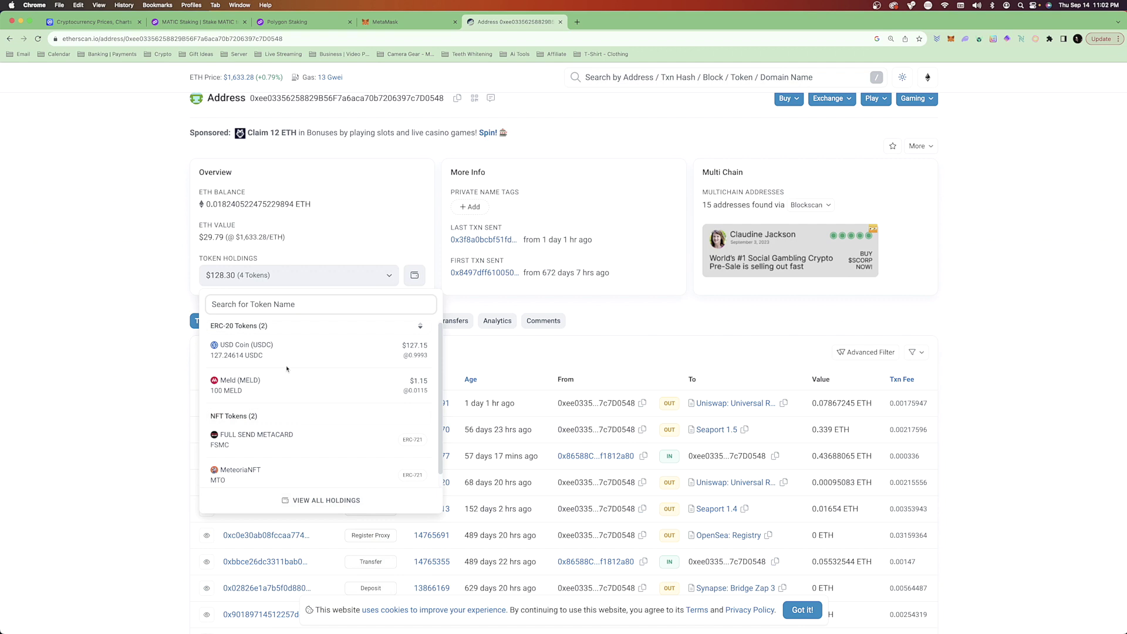
Step: Return to the MetaMask tab and close the account details dialog
{"action": "left_click", "coordinate": [405, 21]}
{"action": "left_click", "coordinate": [826, 299]}
{"action": "scroll", "coordinate": [328, 350], "scroll_direction": "down", "scroll_amount": 3}
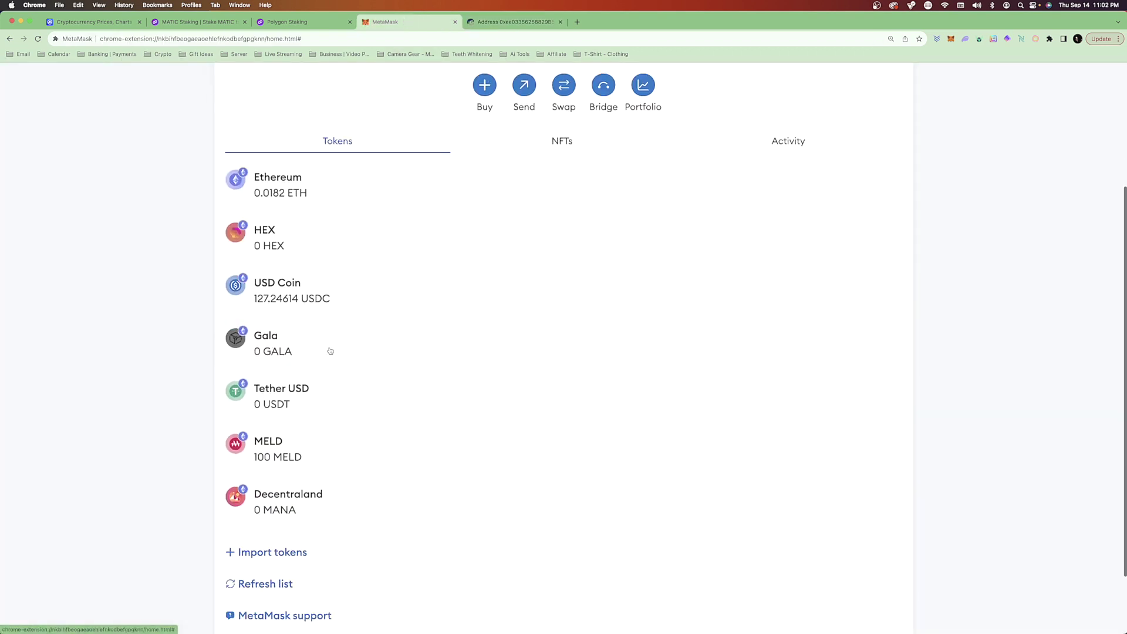
Step: Go to Import tokens, search 'matic', then clear the search box again
{"action": "left_click", "coordinate": [250, 508]}
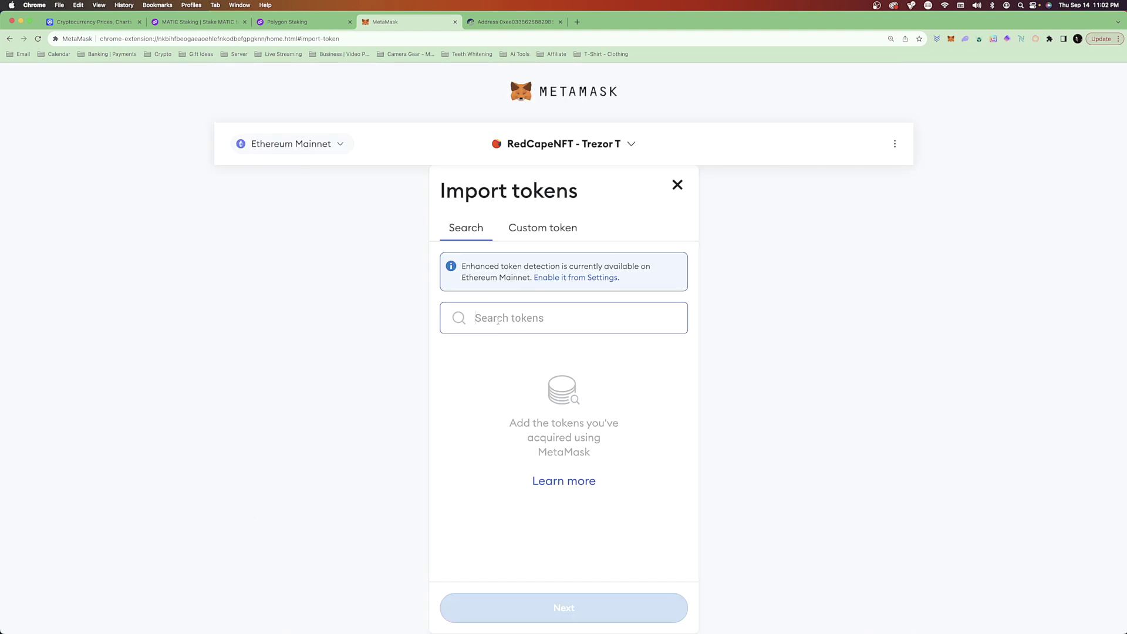
{"action": "type", "text": "matic"}
{"action": "scroll", "coordinate": [544, 425], "scroll_direction": "down", "scroll_amount": 2}
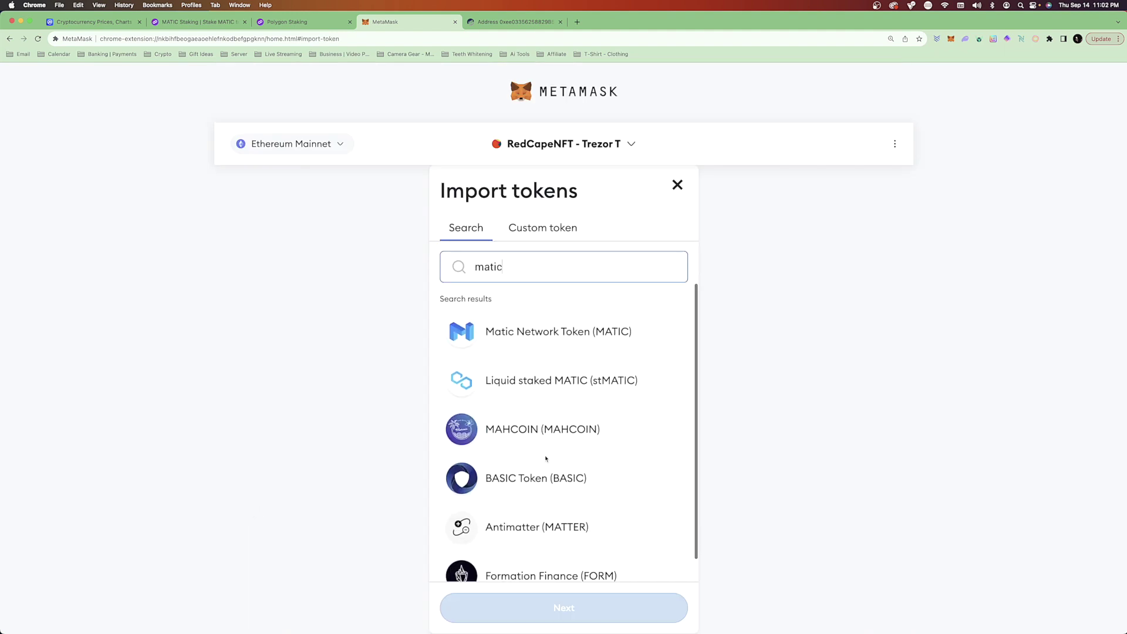
{"action": "scroll", "coordinate": [537, 376], "scroll_direction": "up", "scroll_amount": 2}
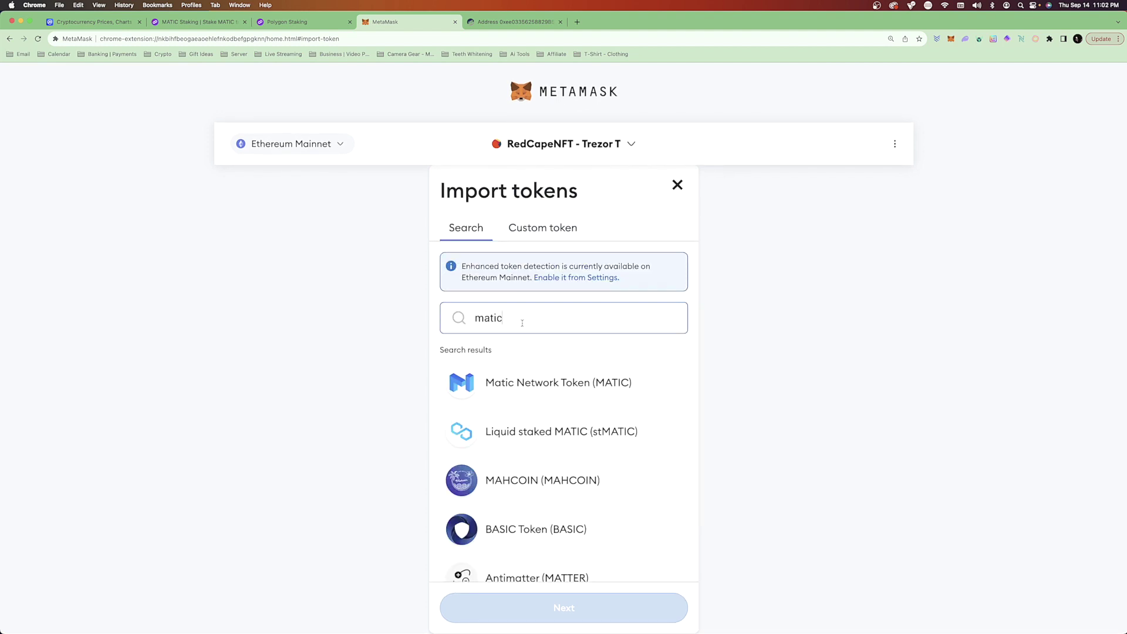
{"action": "double_click", "coordinate": [522, 323]}
{"action": "key", "text": "BackSpace"}
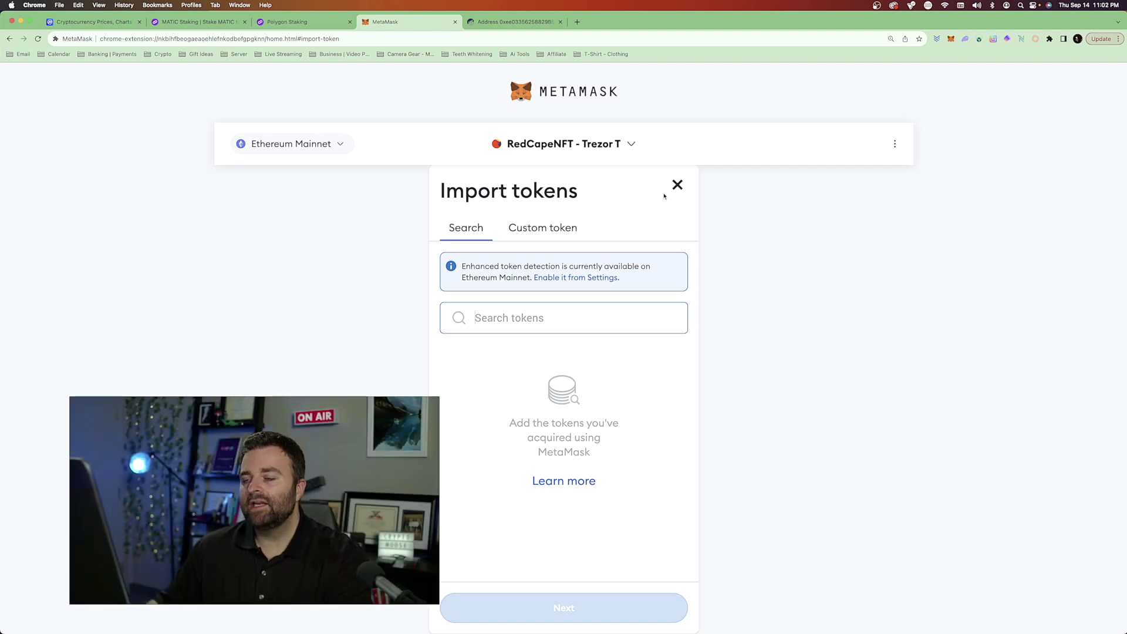
Step: Open CoinMarketCap's Polygon (MATIC) page and send its Ethereum contract to MetaMask
{"action": "left_click", "coordinate": [92, 25]}
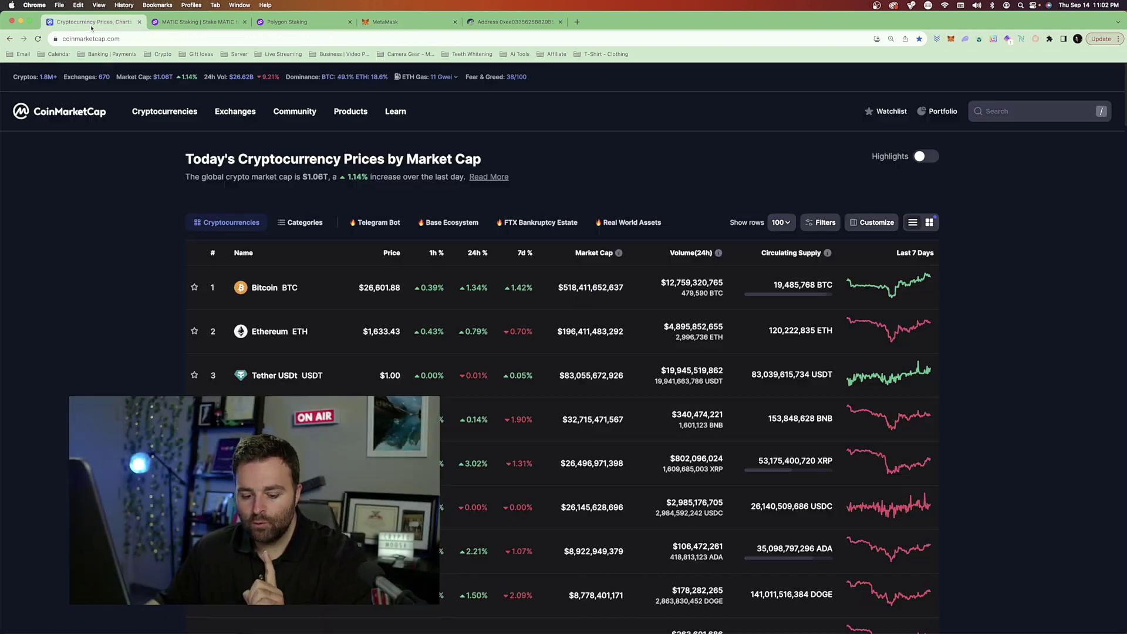
{"action": "mouse_move", "coordinate": [164, 111]}
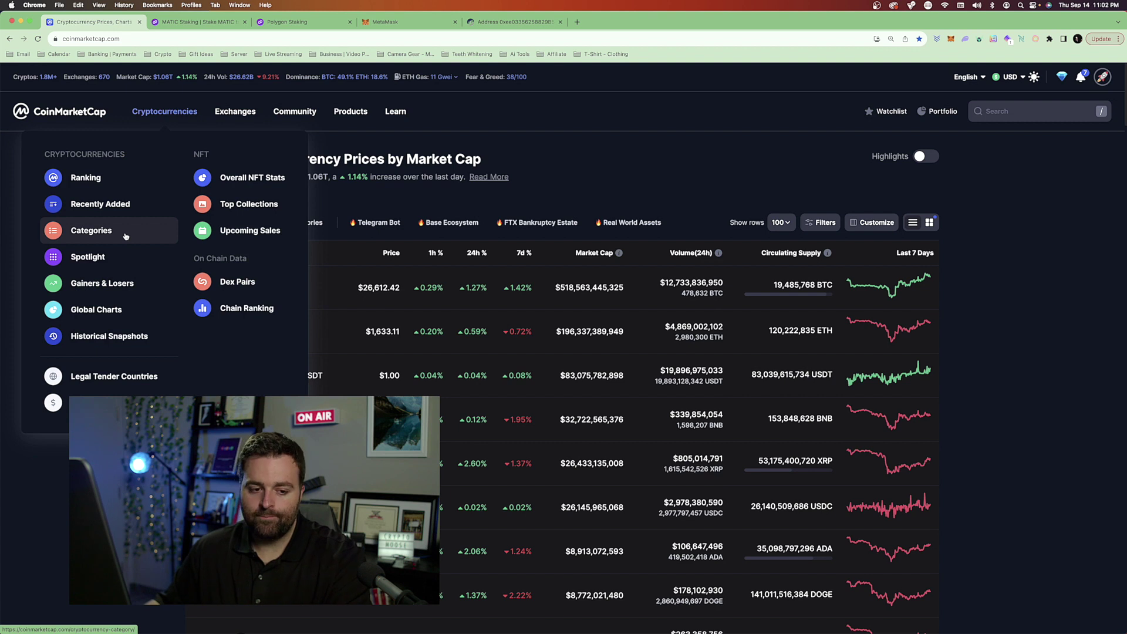
{"action": "scroll", "coordinate": [177, 316], "scroll_direction": "down", "scroll_amount": 8}
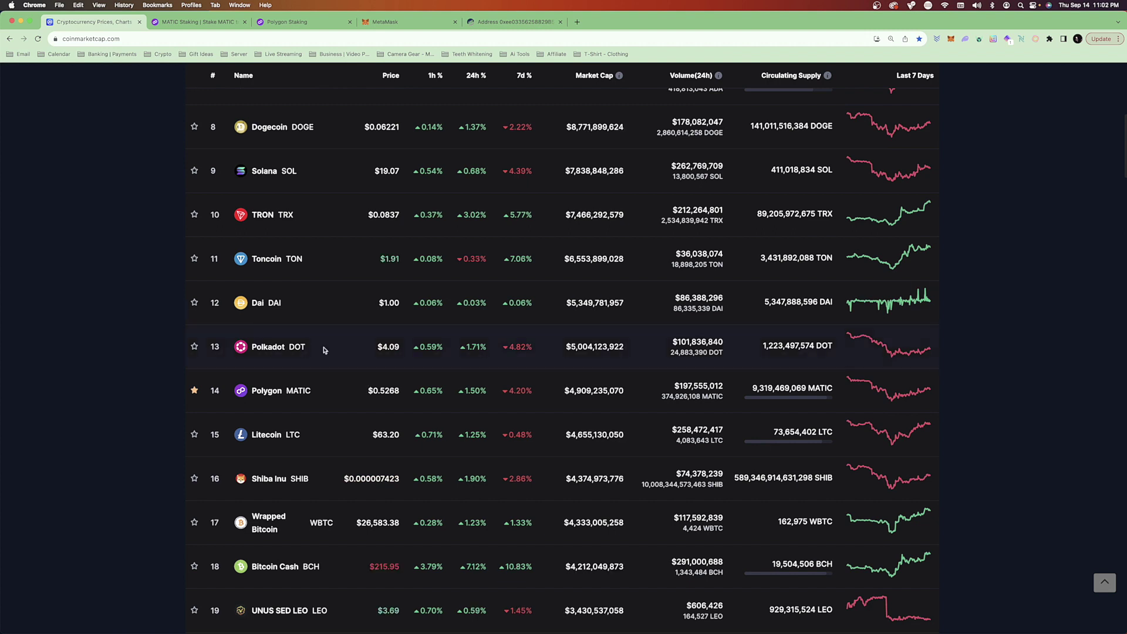
{"action": "left_click", "coordinate": [295, 391]}
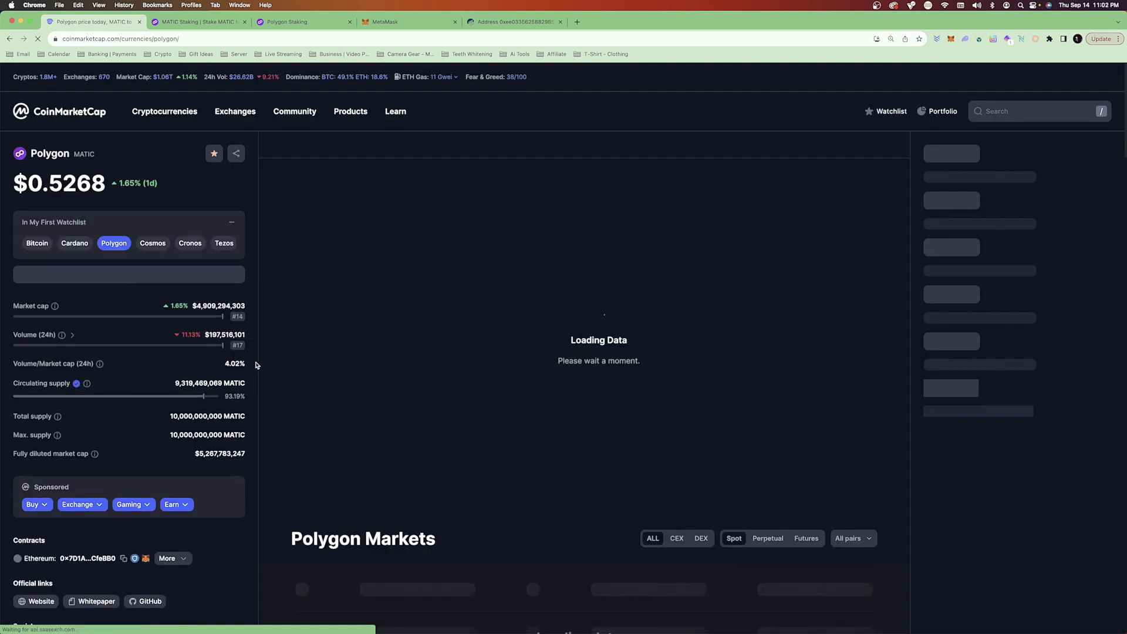
{"action": "scroll", "coordinate": [91, 356], "scroll_direction": "down", "scroll_amount": 5}
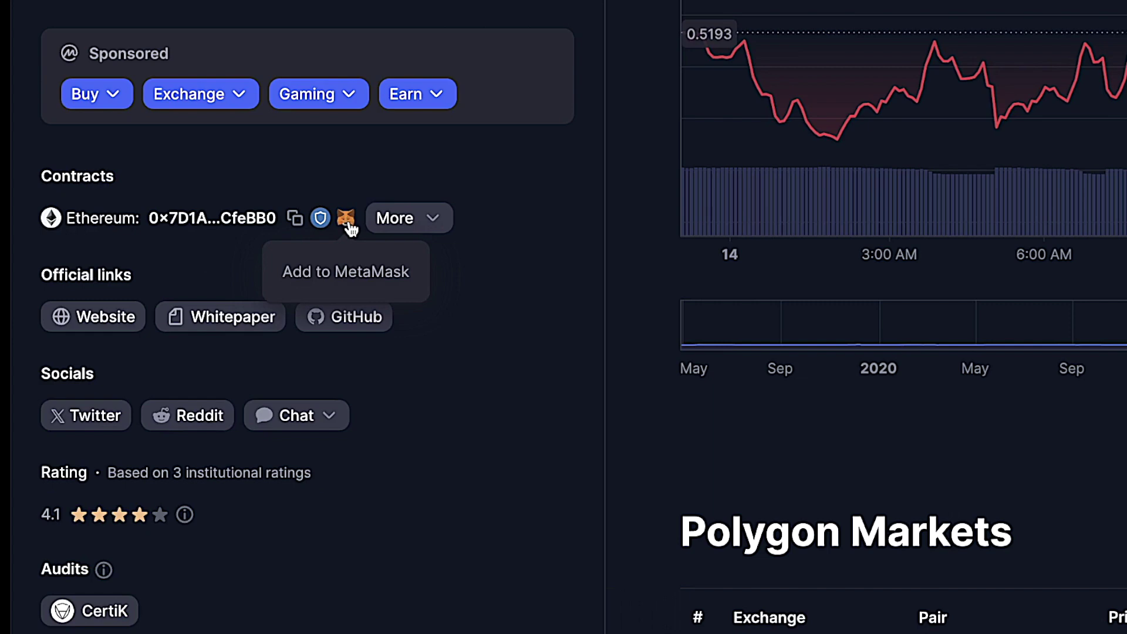
{"action": "left_click", "coordinate": [346, 220]}
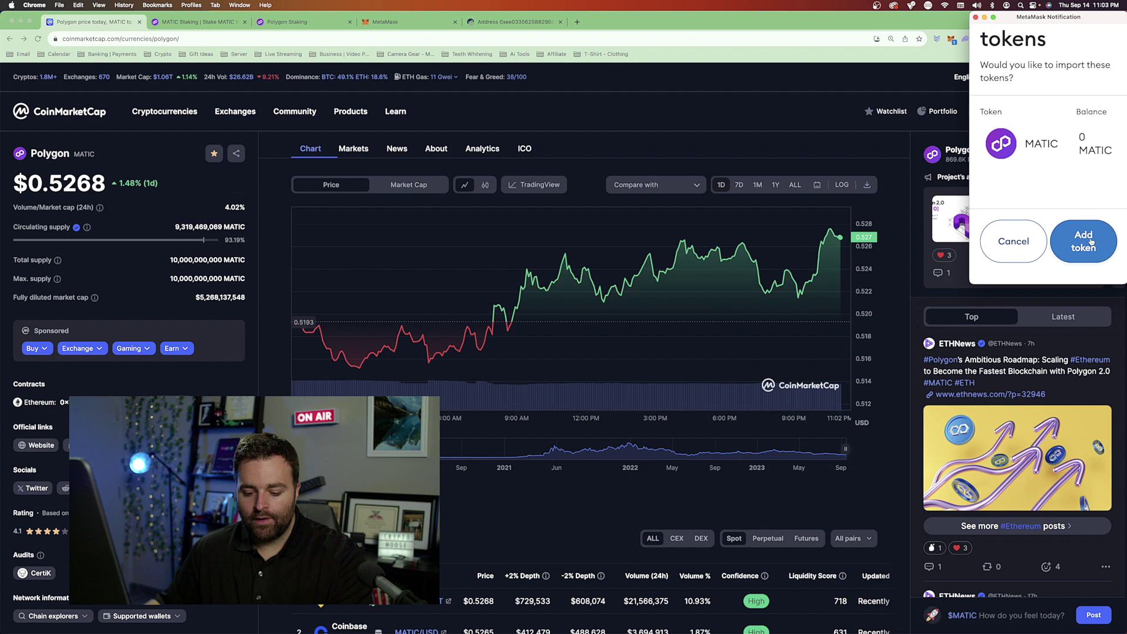
Step: Approve the MATIC token and open the Matic Network Token asset page showing 0 MATIC
{"action": "left_click", "coordinate": [1088, 239]}
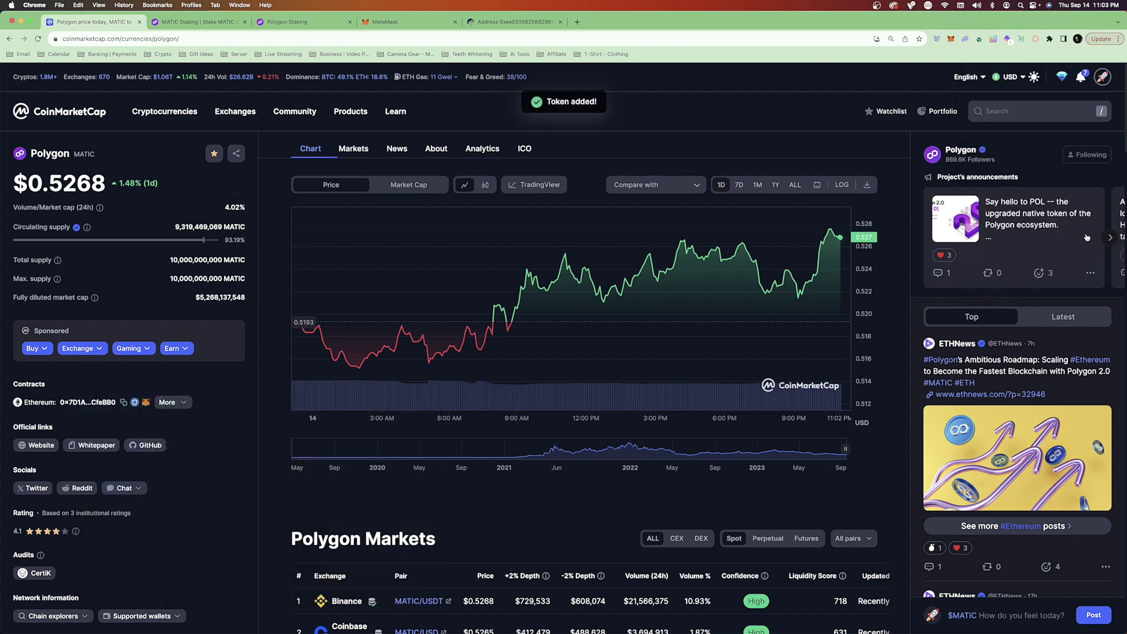
{"action": "left_click", "coordinate": [437, 26]}
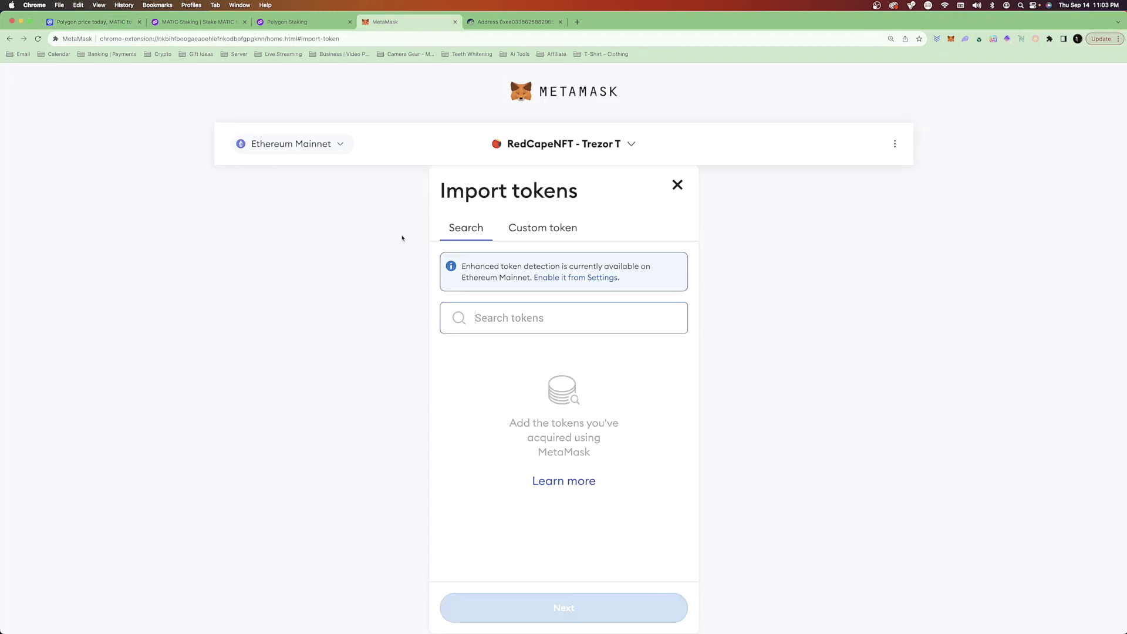
{"action": "left_click", "coordinate": [677, 185]}
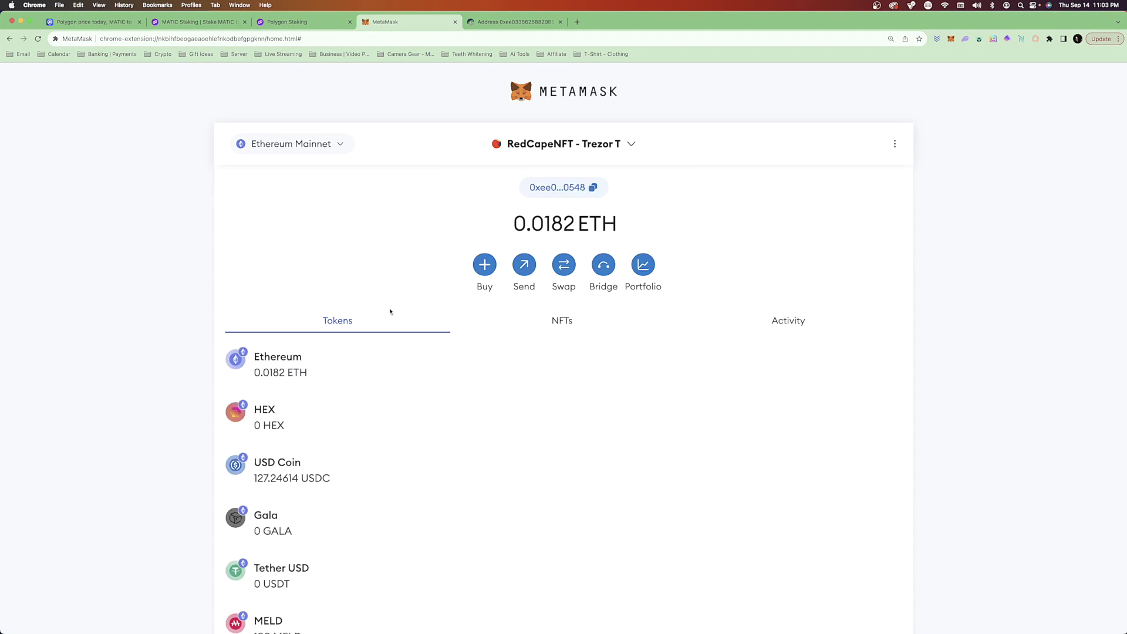
{"action": "scroll", "coordinate": [377, 310], "scroll_direction": "down", "scroll_amount": 5}
{"action": "scroll", "coordinate": [376, 310], "scroll_direction": "down", "scroll_amount": 3}
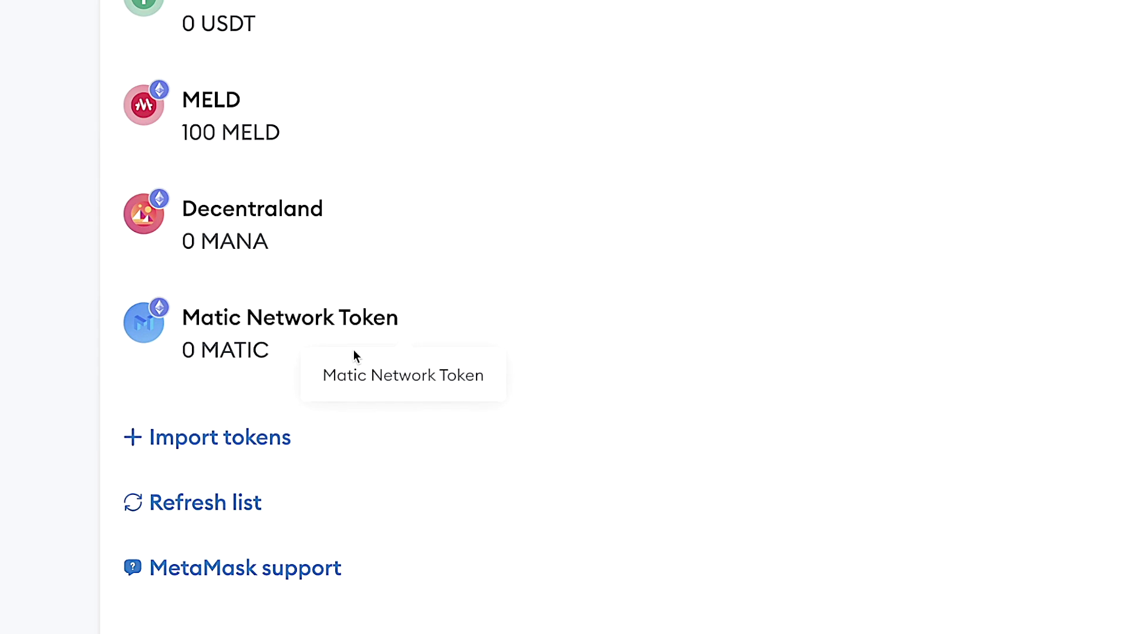
{"action": "left_click", "coordinate": [354, 350]}
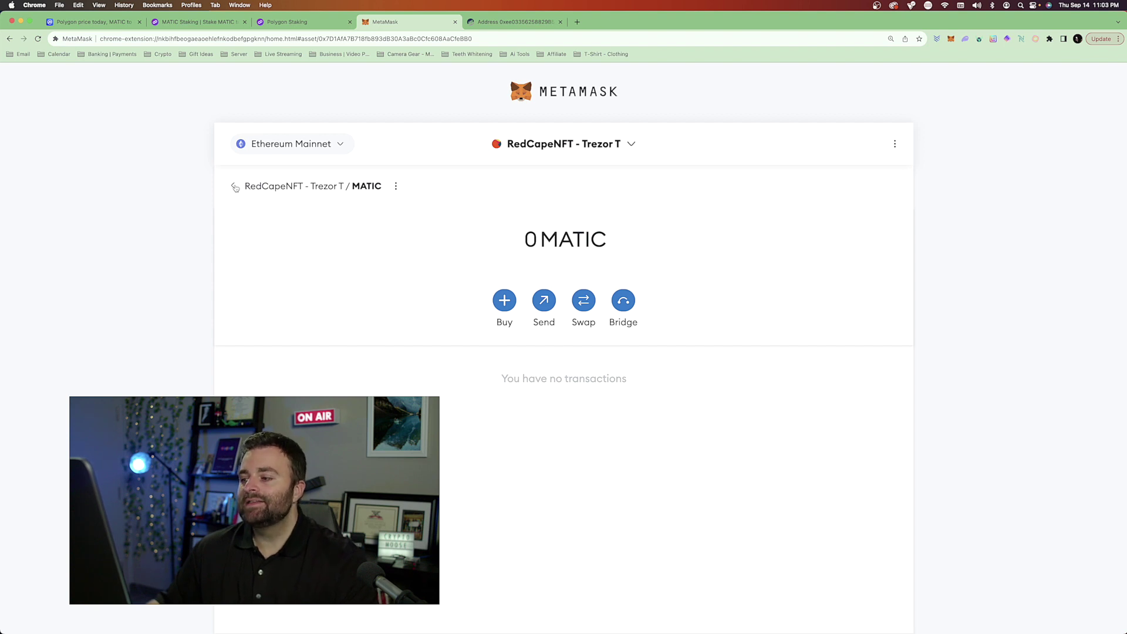
Step: Review the wallet address's Token Holdings dropdown on Etherscan
{"action": "left_click", "coordinate": [511, 22]}
{"action": "scroll", "coordinate": [322, 364], "scroll_direction": "down", "scroll_amount": 1}
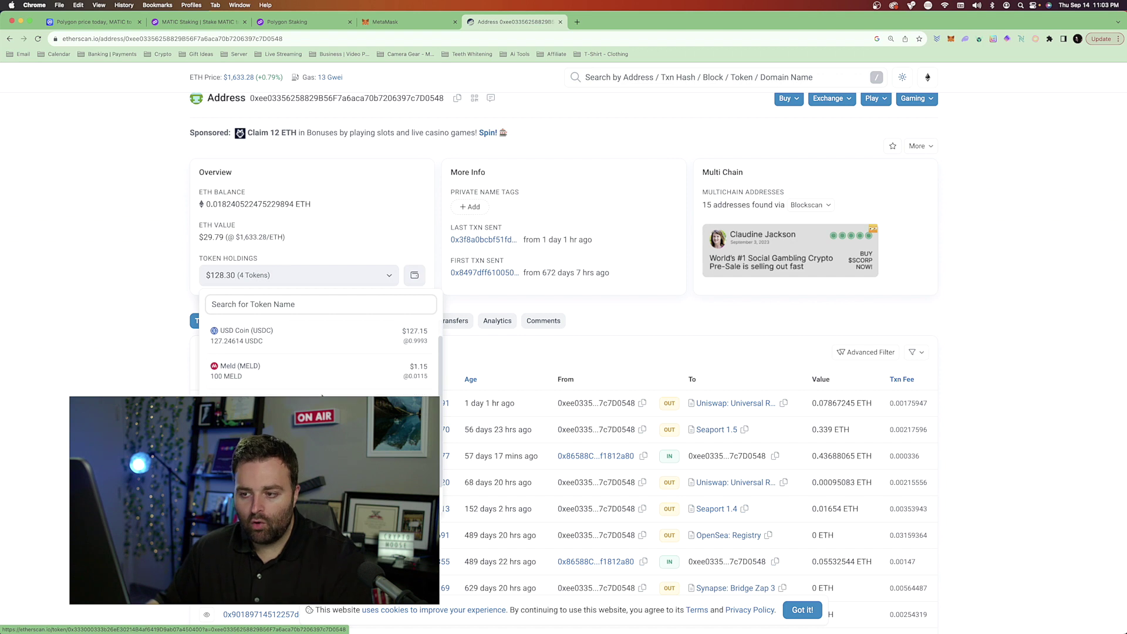
{"action": "scroll", "coordinate": [322, 364], "scroll_direction": "up", "scroll_amount": 1}
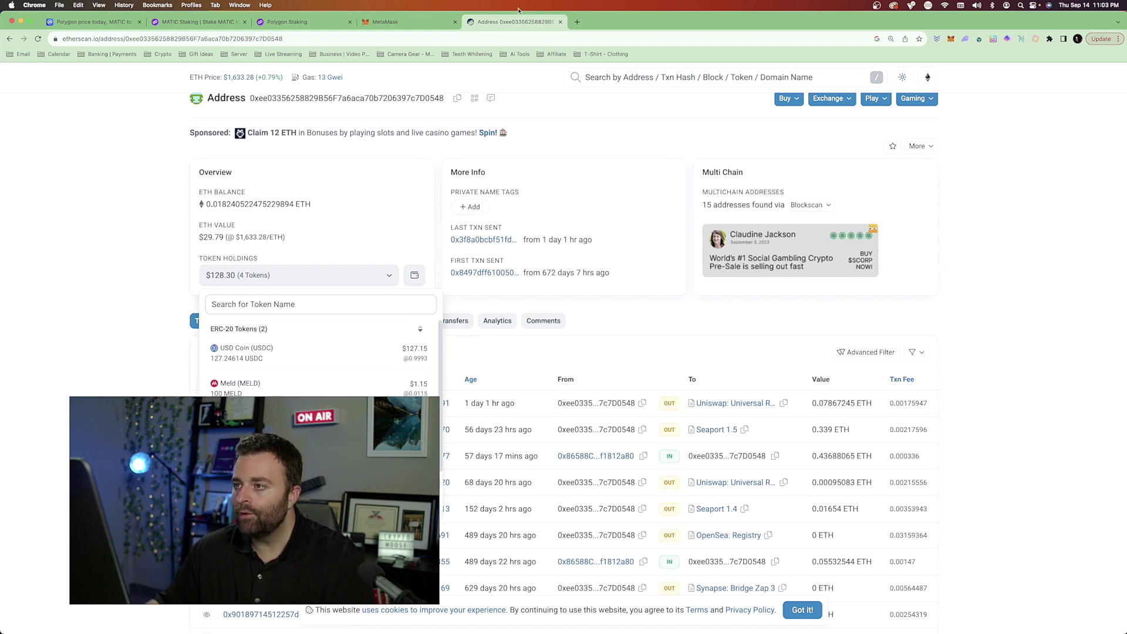
Step: Return to MetaMask's main token list, showing Matic Network Token at 0 MATIC
{"action": "left_click", "coordinate": [387, 23]}
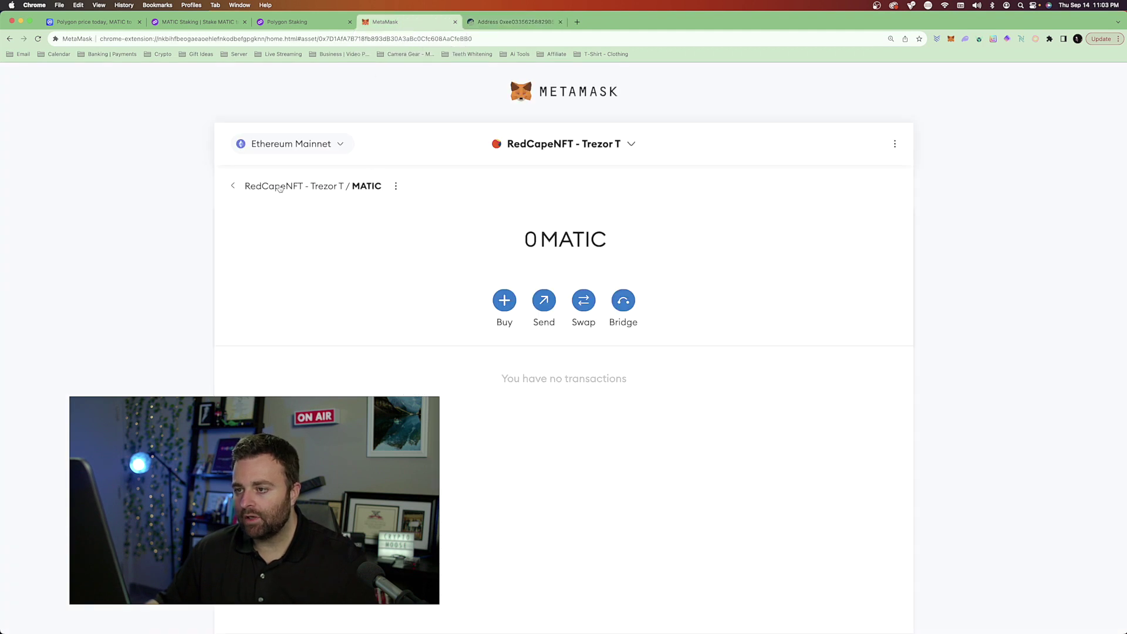
{"action": "left_click", "coordinate": [233, 187]}
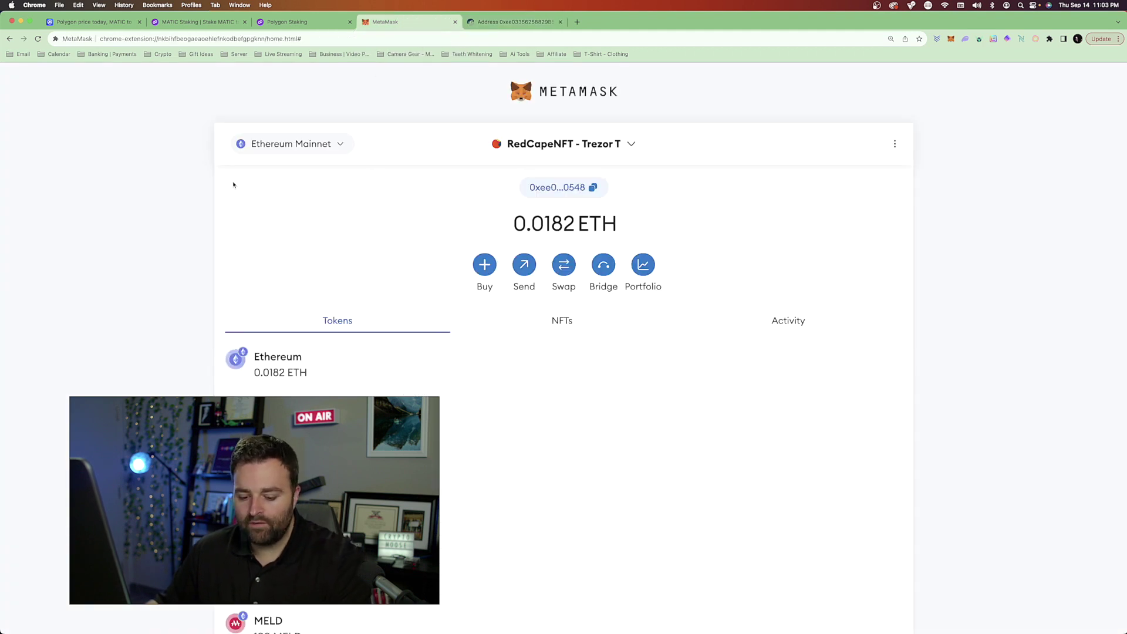
{"action": "scroll", "coordinate": [313, 393], "scroll_direction": "down", "scroll_amount": 3}
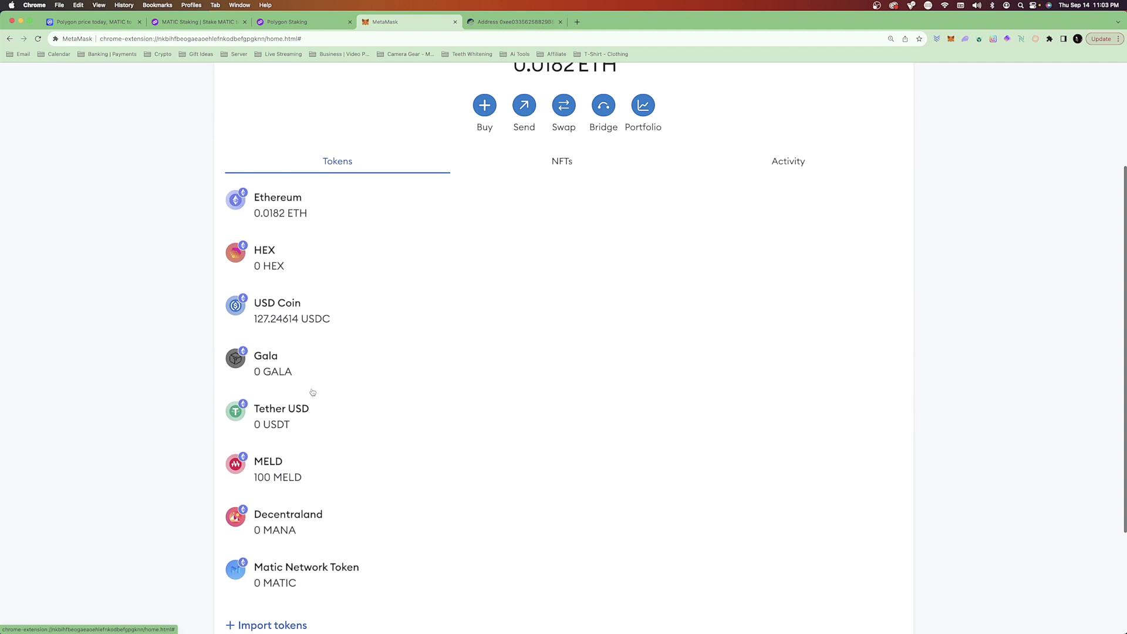
{"action": "scroll", "coordinate": [313, 392], "scroll_direction": "down", "scroll_amount": 2}
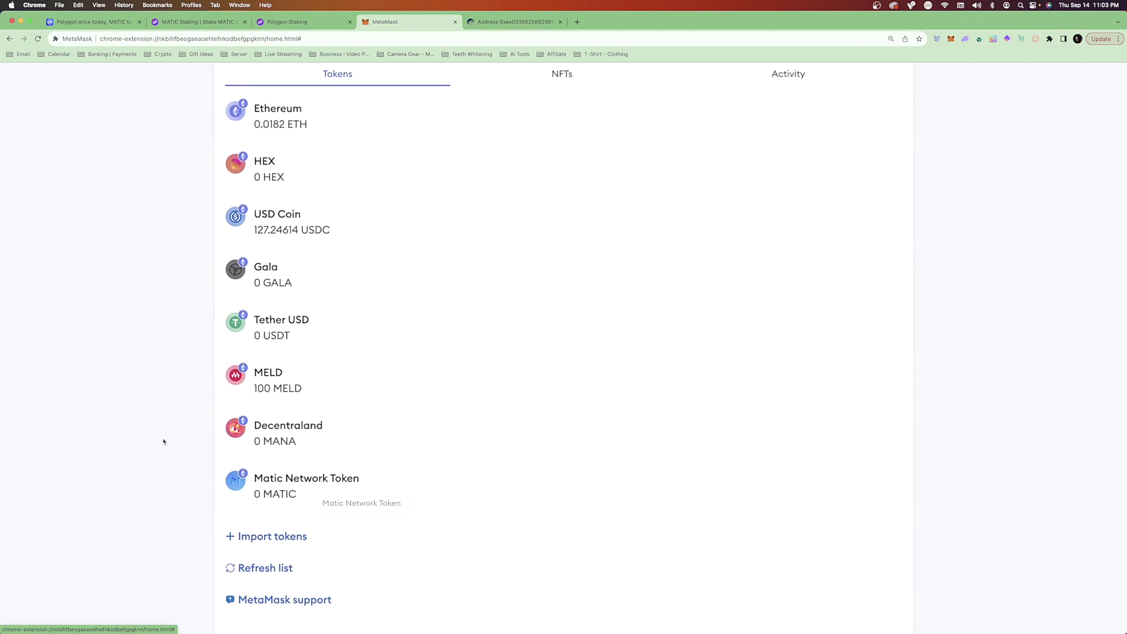
Step: Try adding the Polygon-network MATIC contract from CoinMarketCap's other-chain contracts, then return to MetaMask
{"action": "key", "text": "super+1"}
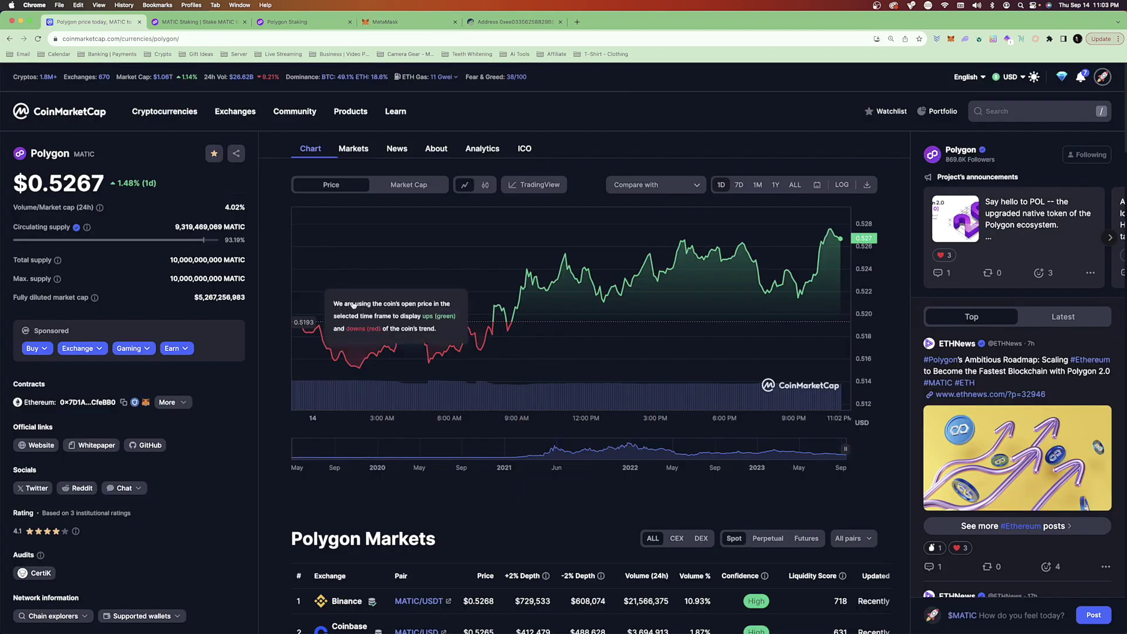
{"action": "left_click", "coordinate": [176, 403]}
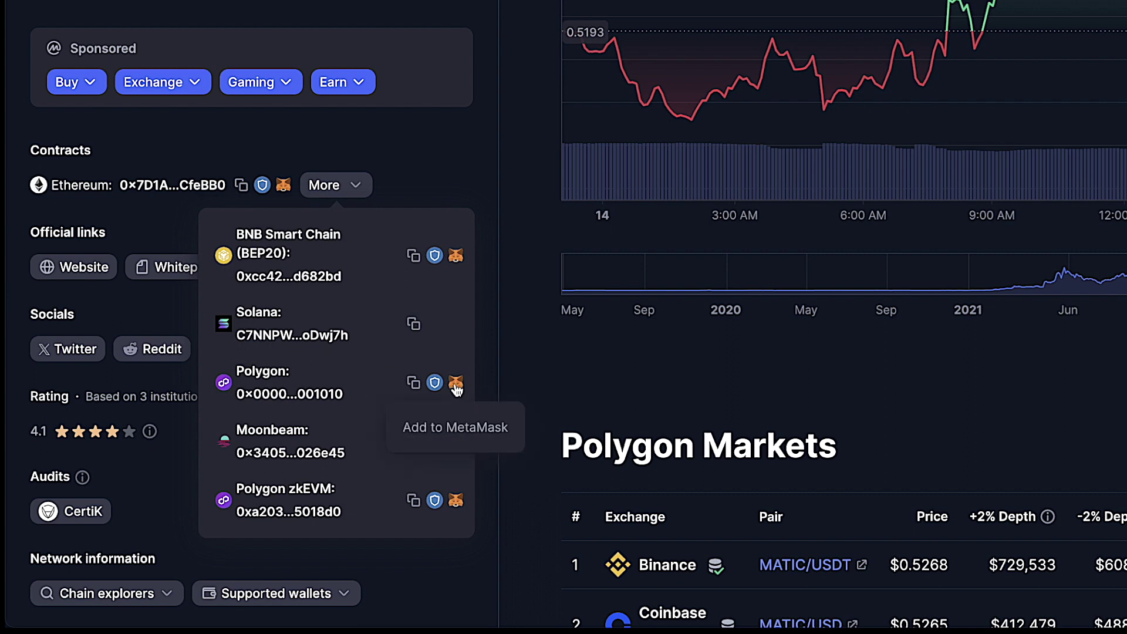
{"action": "left_click", "coordinate": [456, 384]}
{"action": "left_click", "coordinate": [409, 21]}
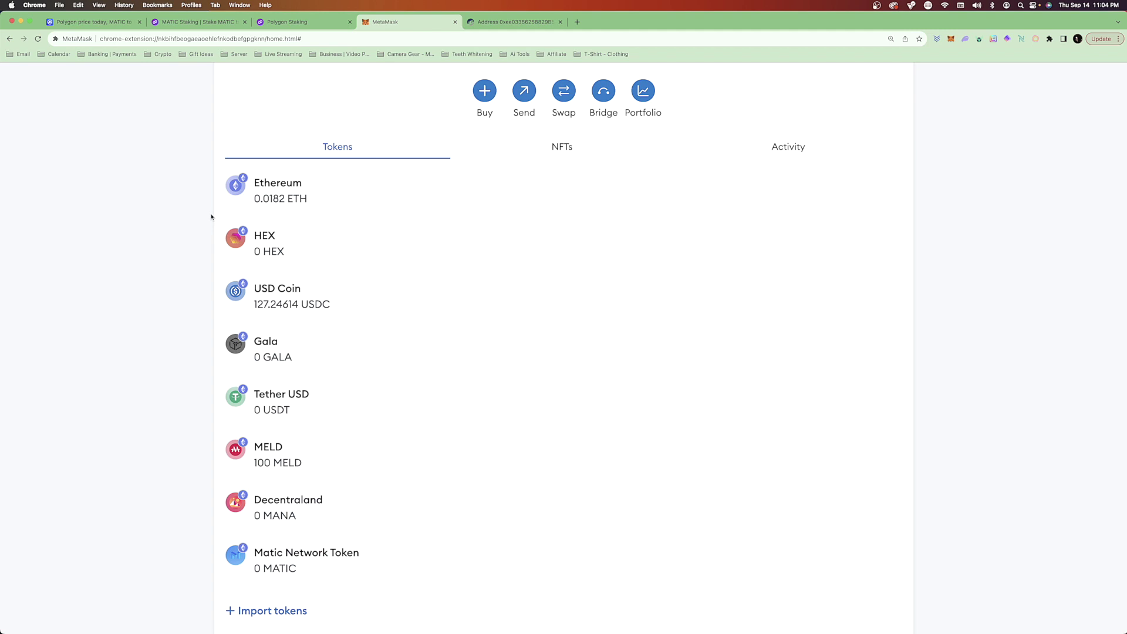
{"action": "scroll", "coordinate": [391, 178], "scroll_direction": "up", "scroll_amount": 5}
Step: Switch the wallet network to Polygon Mainnet (0 MATIC) and go back to CoinMarketCap
{"action": "left_click", "coordinate": [291, 144]}
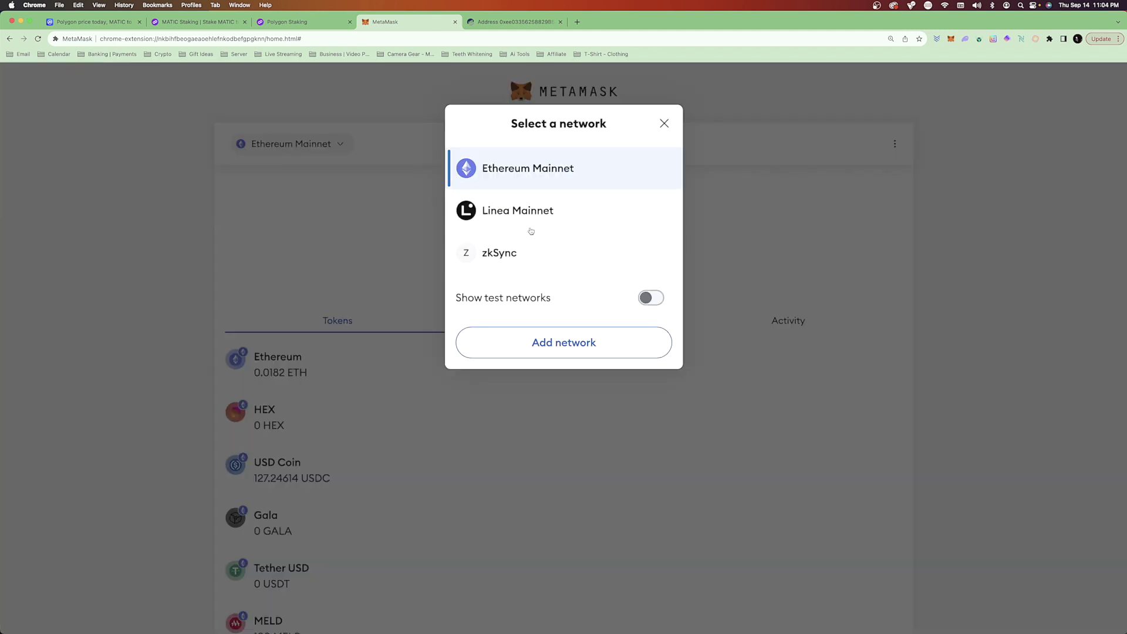
{"action": "scroll", "coordinate": [540, 217], "scroll_direction": "down", "scroll_amount": 5}
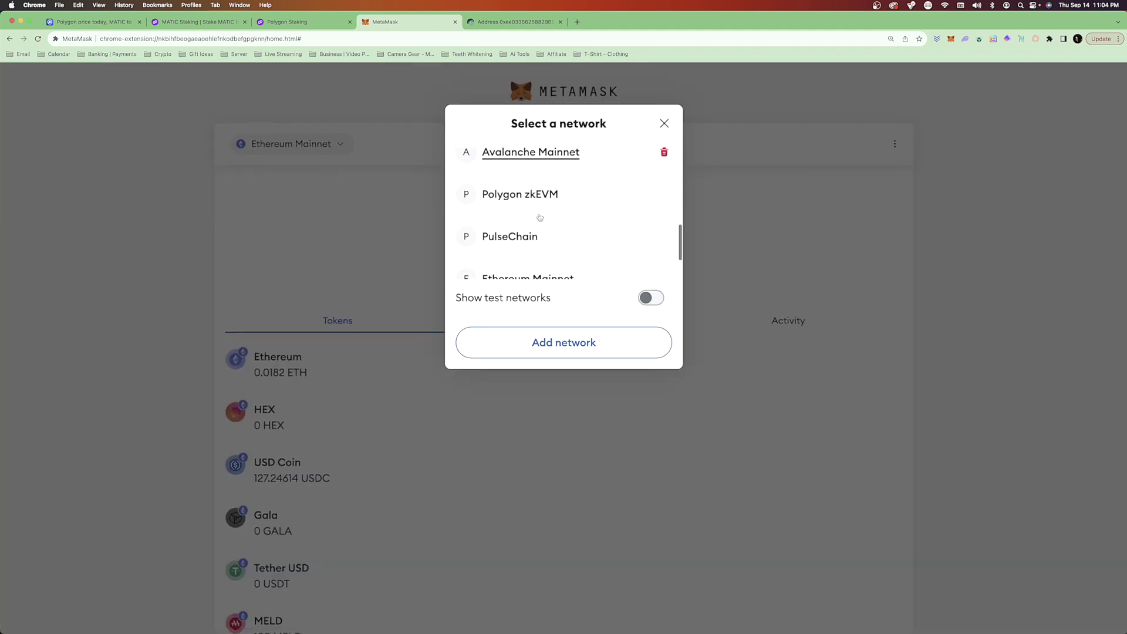
{"action": "scroll", "coordinate": [539, 217], "scroll_direction": "down", "scroll_amount": 2}
{"action": "left_click", "coordinate": [532, 264]}
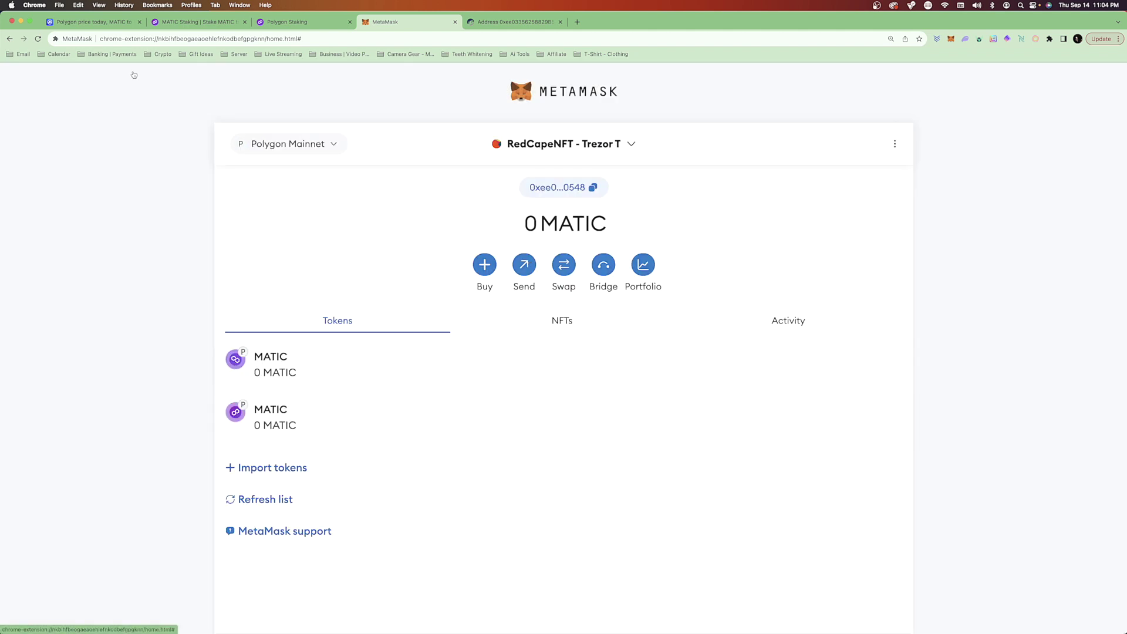
{"action": "left_click", "coordinate": [94, 22]}
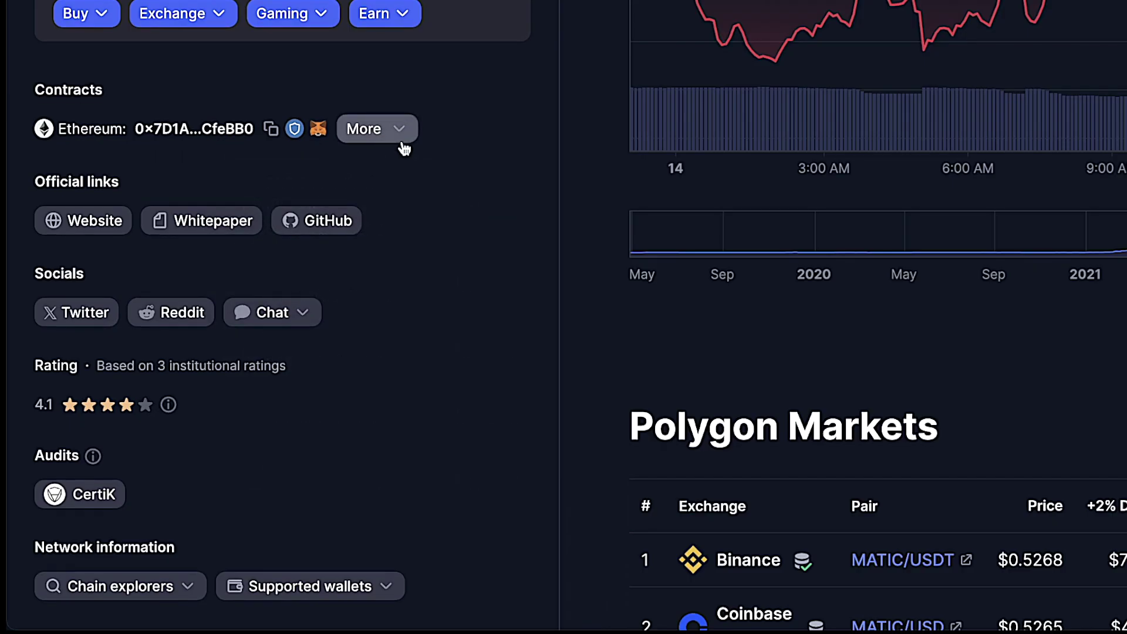
Step: From CoinMarketCap's contract list, send the Polygon MATIC contract to MetaMask, then dismiss the suggested-token prompt
{"action": "left_click", "coordinate": [383, 134]}
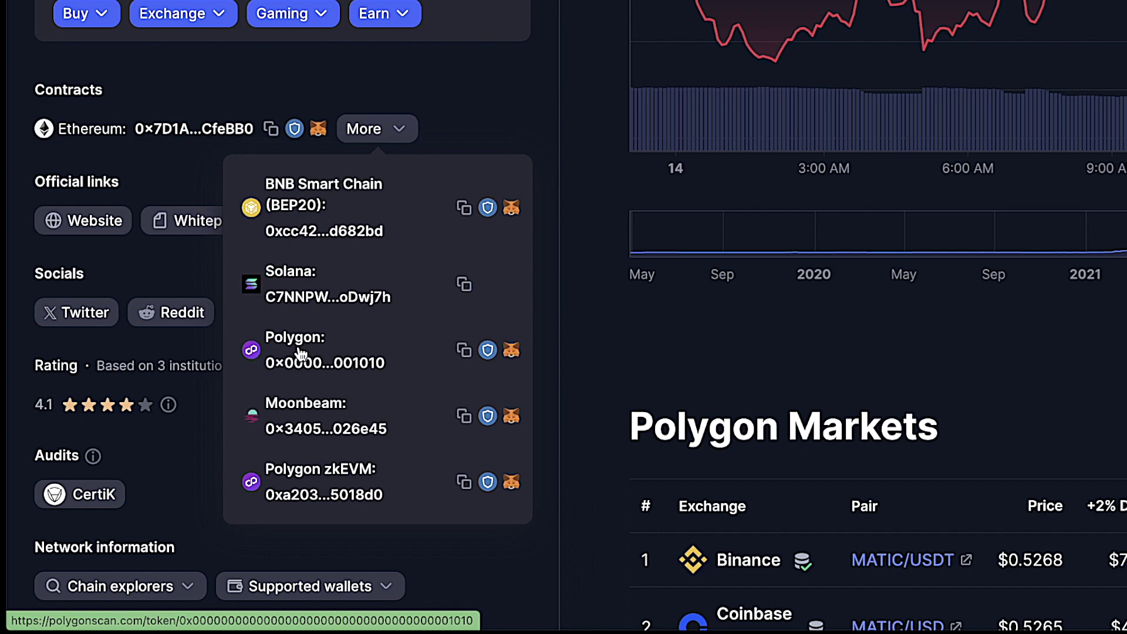
{"action": "left_click", "coordinate": [510, 351]}
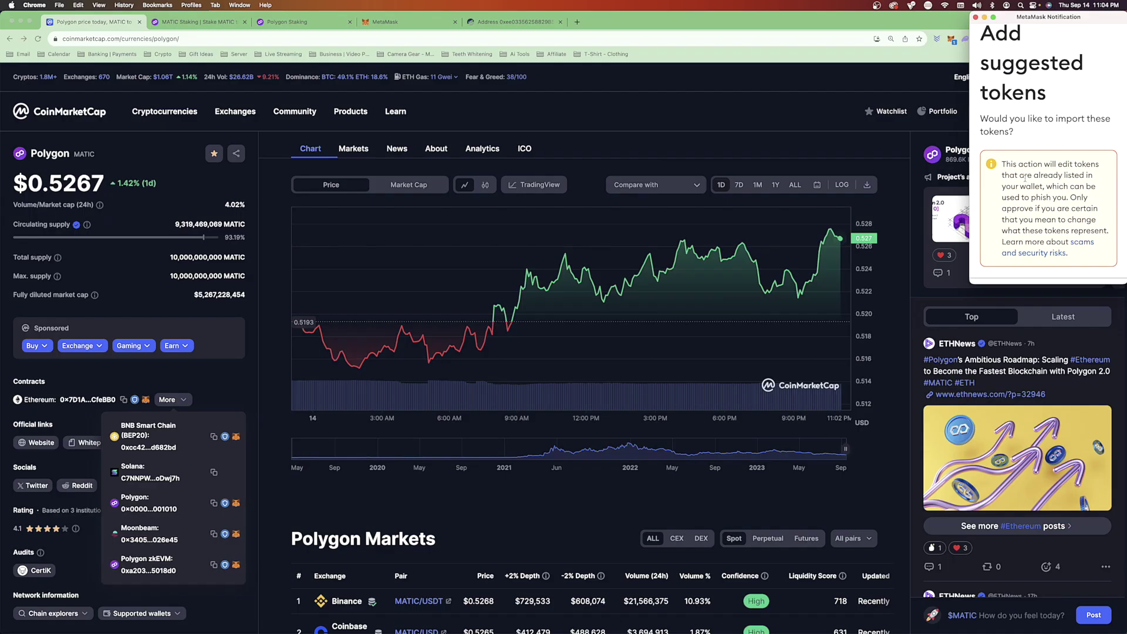
{"action": "left_click", "coordinate": [977, 18]}
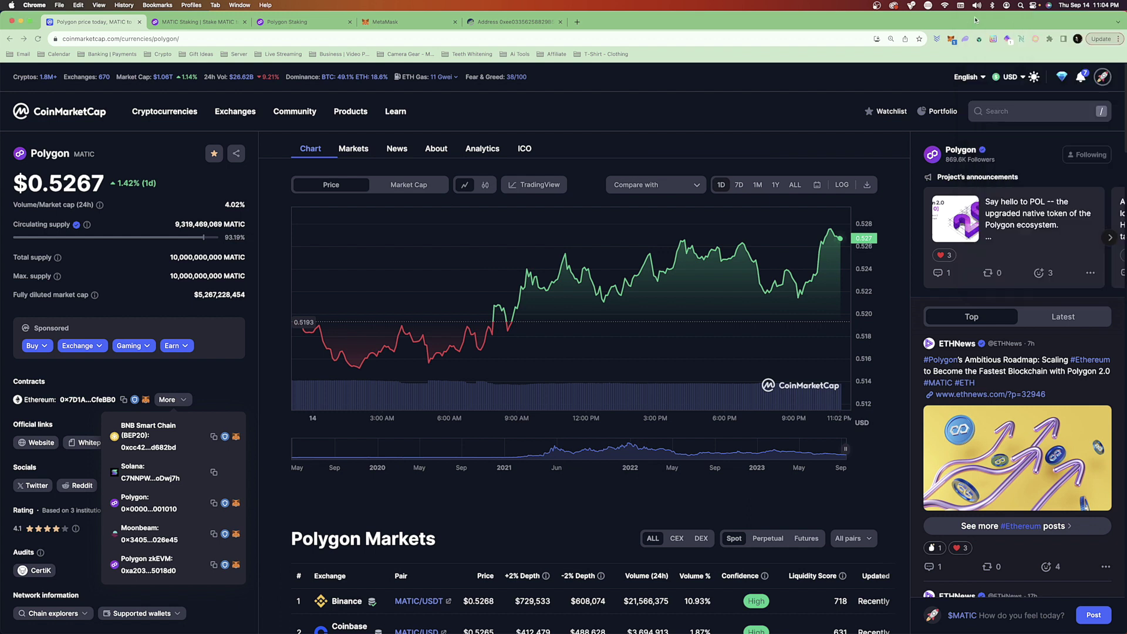
Step: Switch the MetaMask wallet from Polygon Mainnet back to Ethereum Mainnet
{"action": "left_click", "coordinate": [427, 26]}
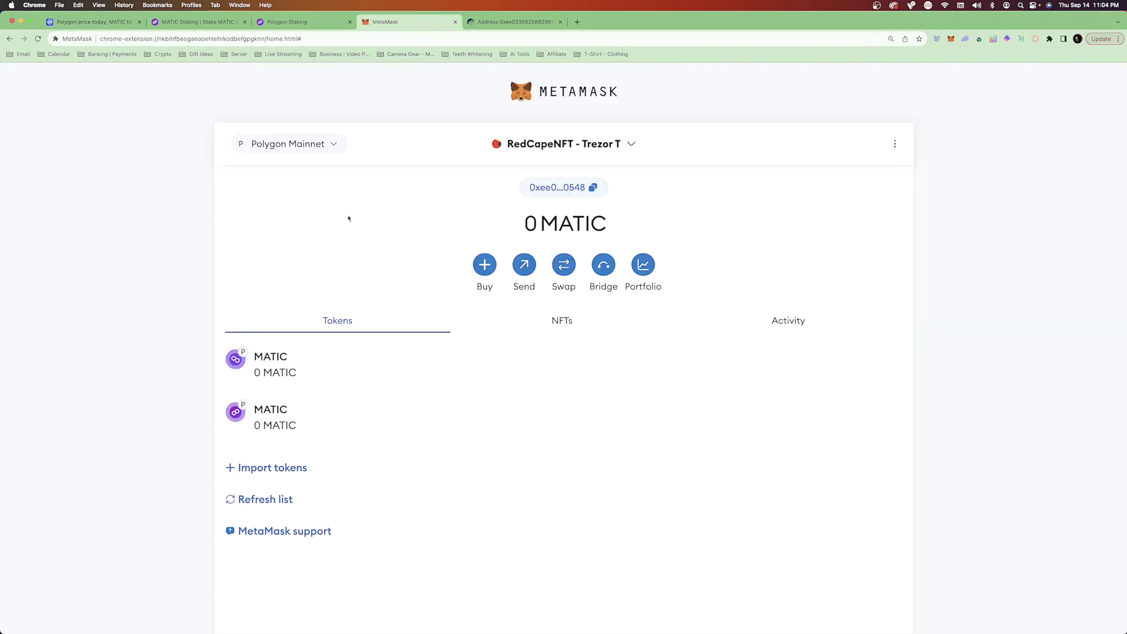
{"action": "left_click", "coordinate": [310, 150]}
{"action": "scroll", "coordinate": [531, 253], "scroll_direction": "down", "scroll_amount": 5}
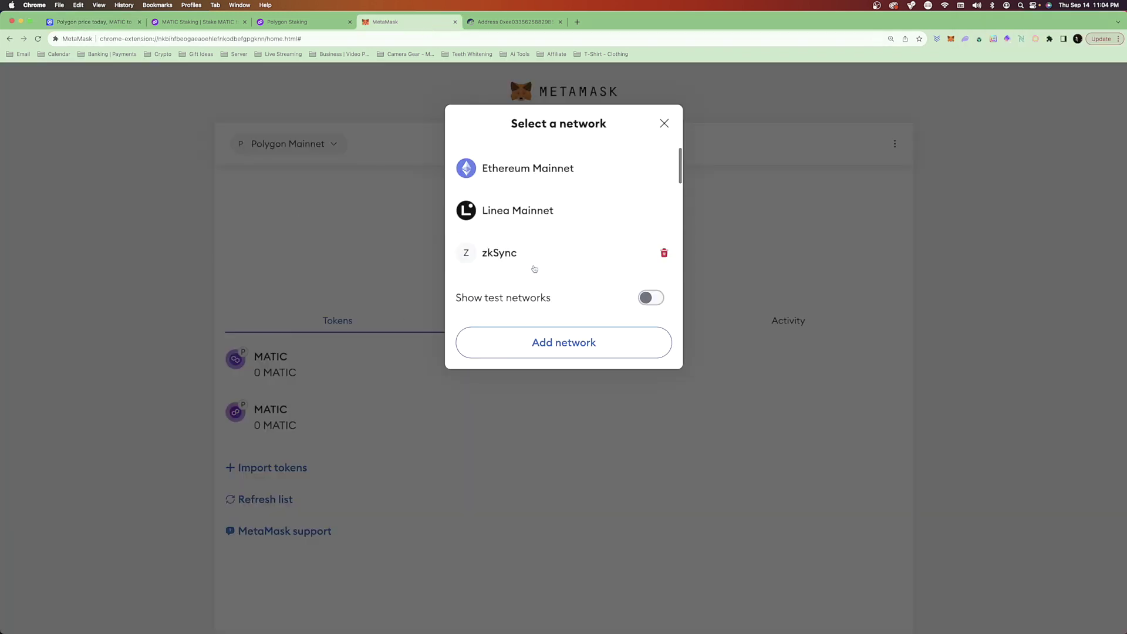
{"action": "left_click", "coordinate": [518, 167]}
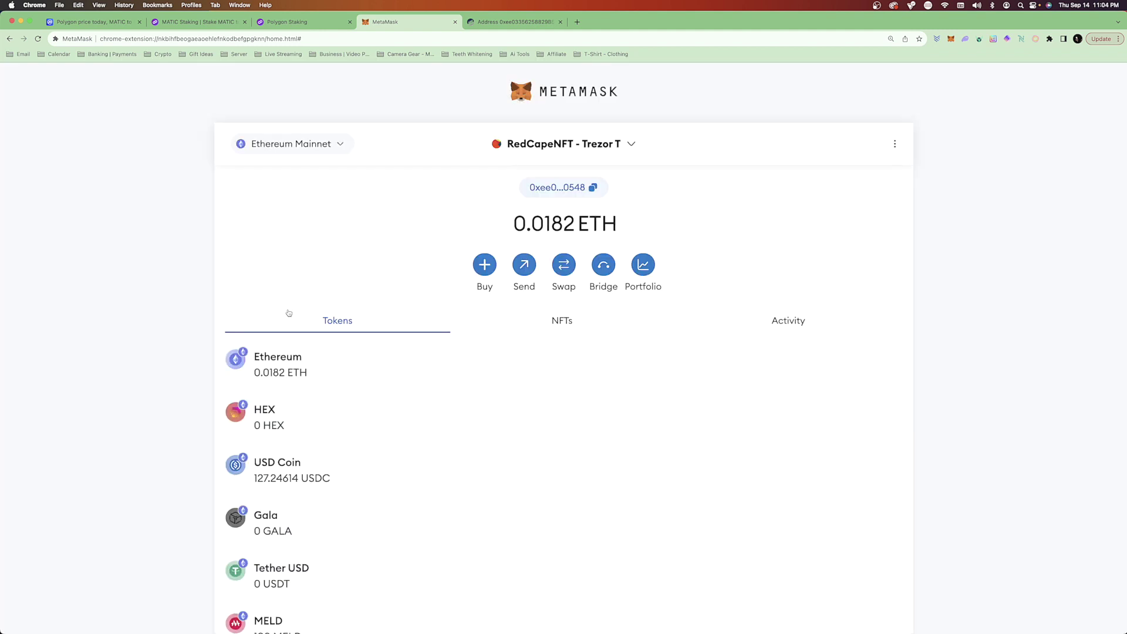
Step: Copy the wallet address and look over the Ethereum Mainnet token list showing 0.0182 ETH
{"action": "left_click", "coordinate": [592, 188]}
{"action": "scroll", "coordinate": [445, 514], "scroll_direction": "down", "scroll_amount": 5}
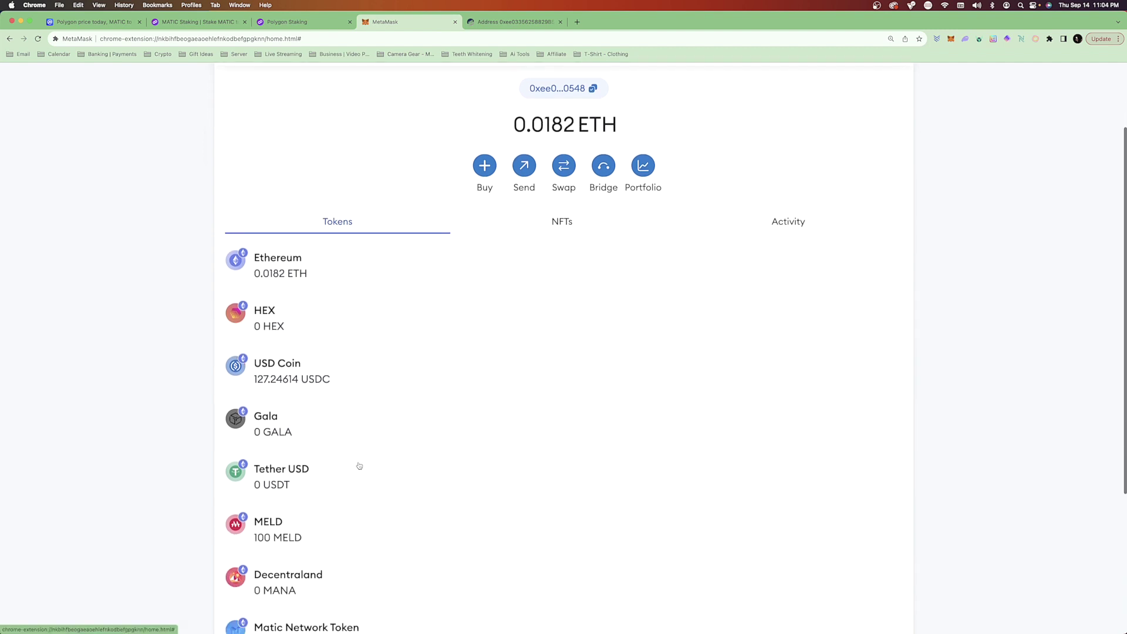
{"action": "scroll", "coordinate": [397, 410], "scroll_direction": "up", "scroll_amount": 5}
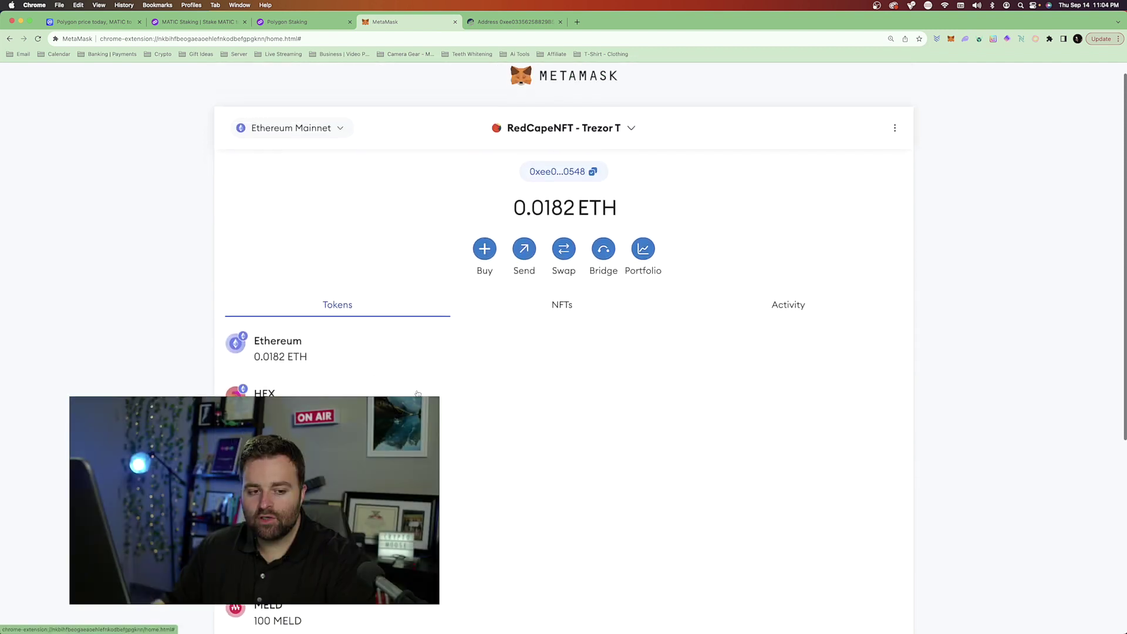